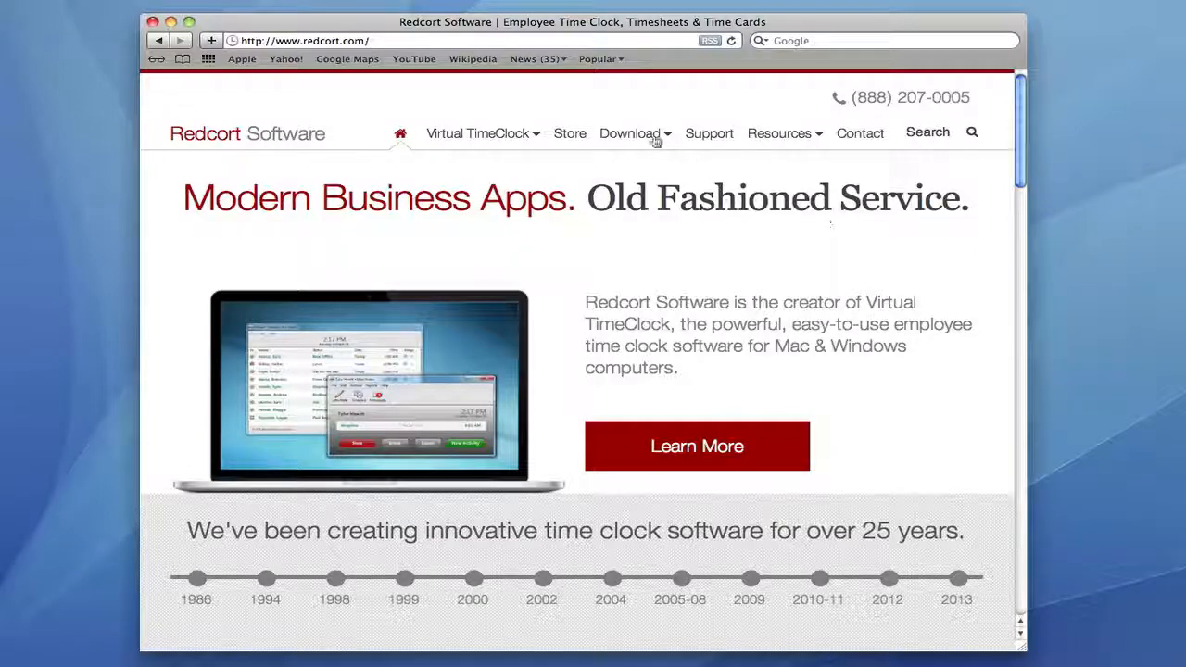
# Download the Mac installer VirtualTimeClockPro13R2.pkg from Redcort's Virtual TimeClock Pro download page.
pyautogui.moveTo(652, 137)
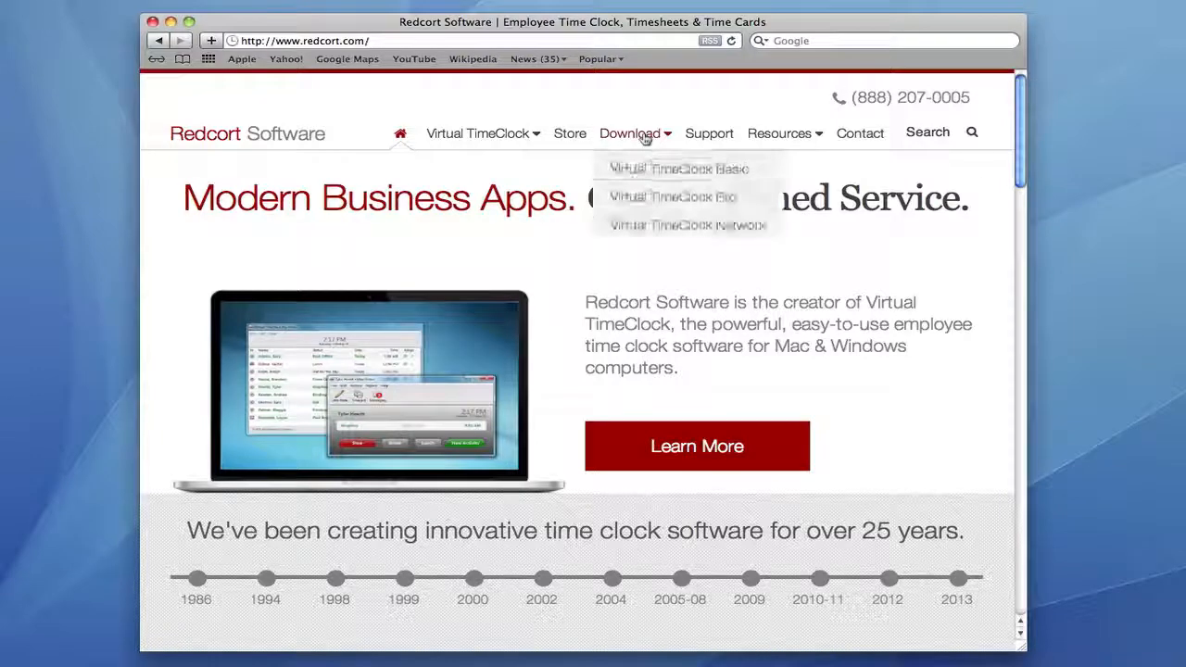
pyautogui.click(643, 199)
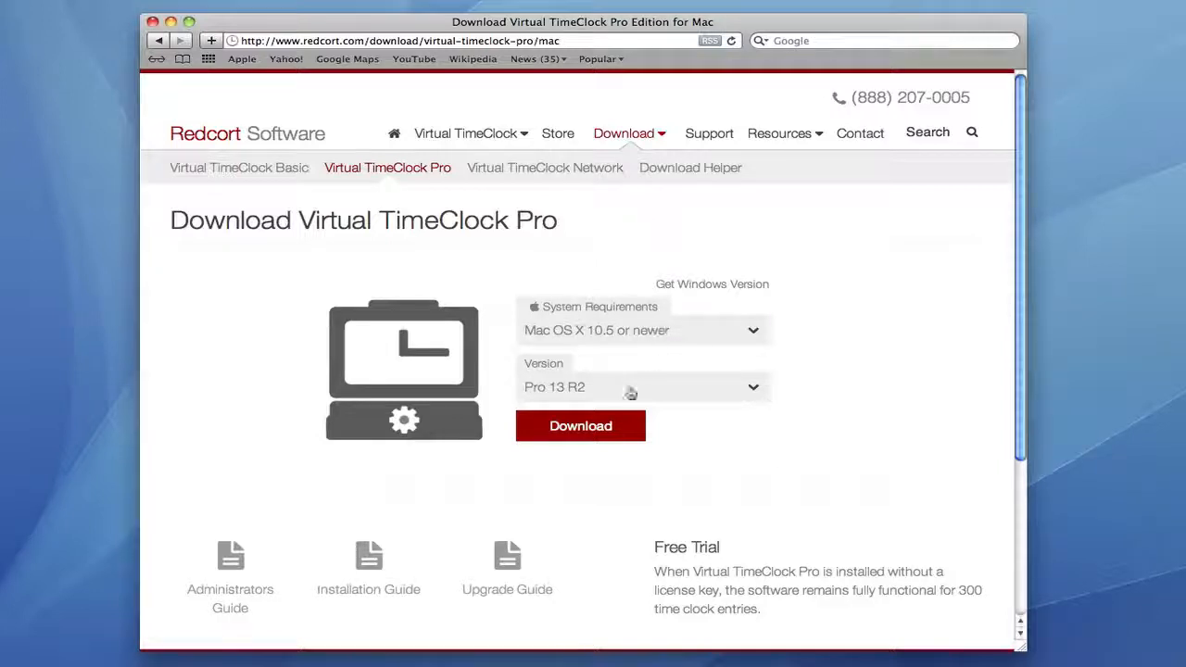
pyautogui.click(589, 426)
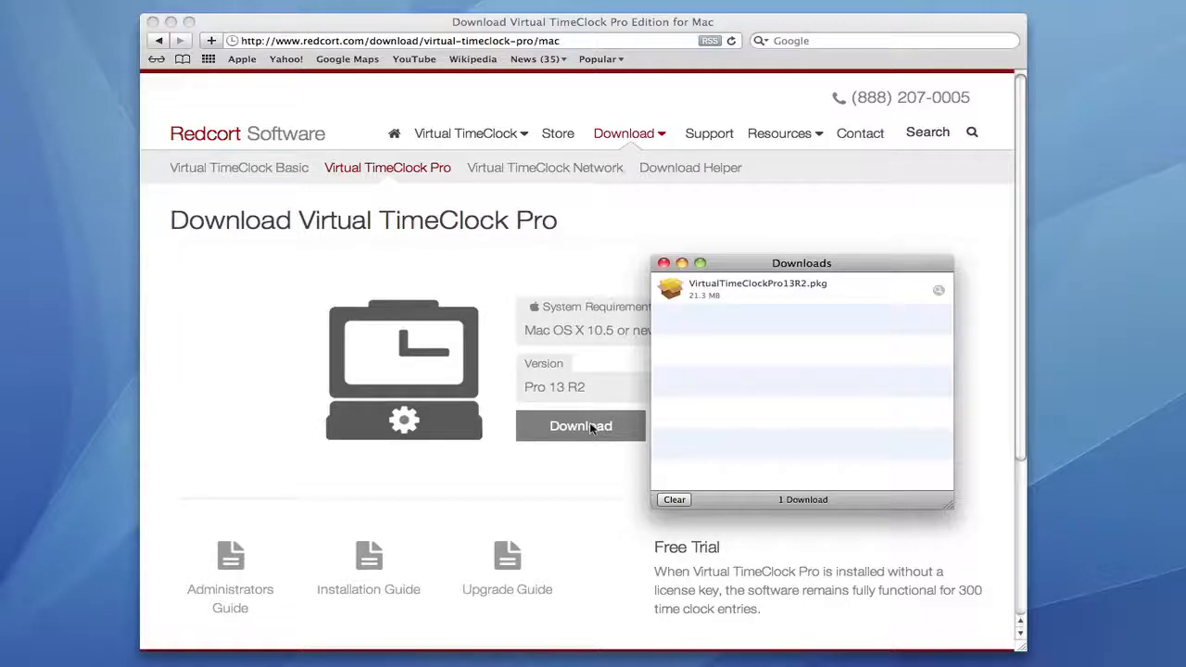
# Run the downloaded .pkg, accept the license, and install it, authorizing with the admin password.
pyautogui.doubleClick(671, 289)
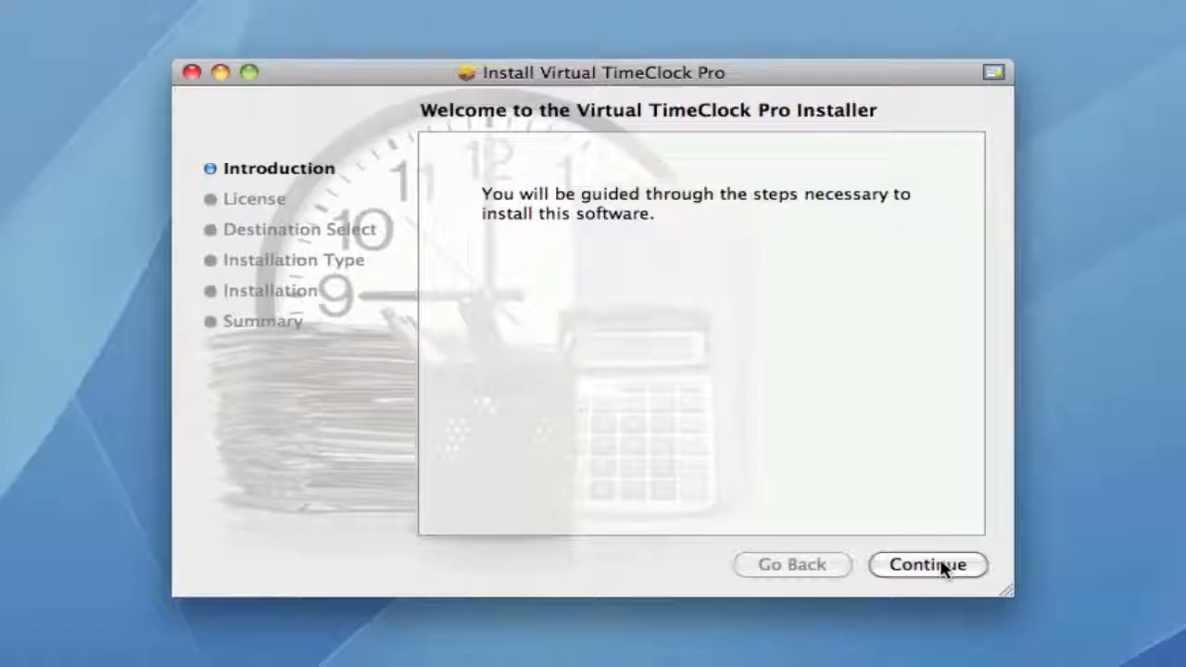
pyautogui.click(941, 567)
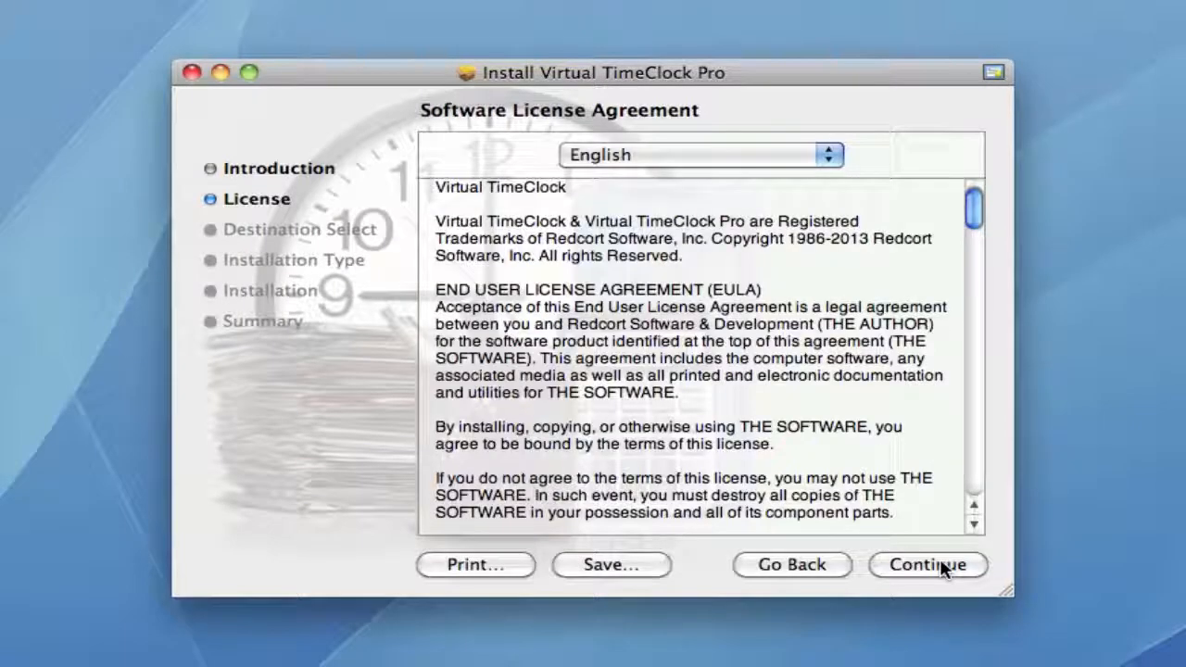
pyautogui.click(941, 567)
pyautogui.click(832, 273)
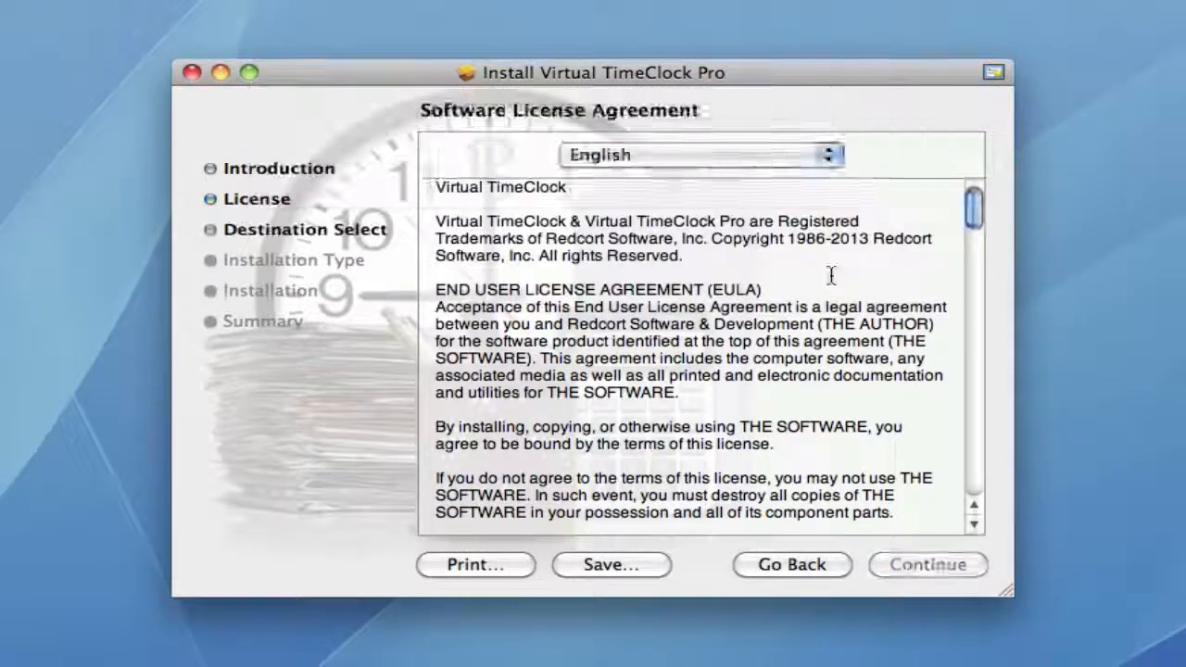
pyautogui.click(908, 564)
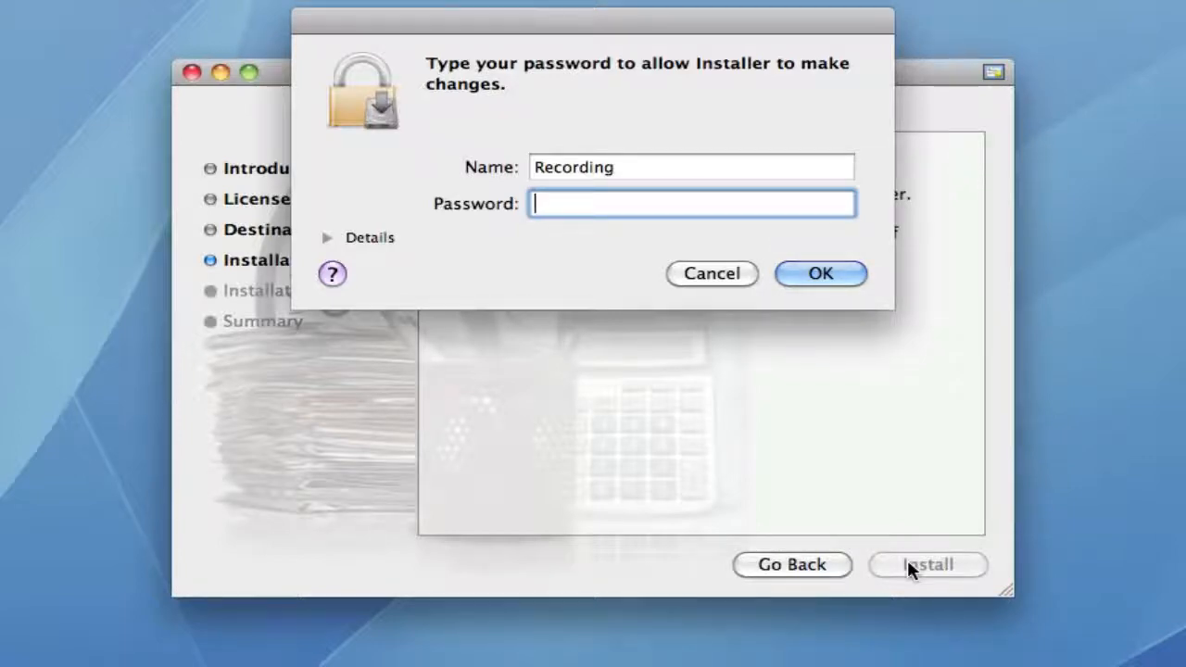
pyautogui.write('••••••••••')
pyautogui.click(838, 277)
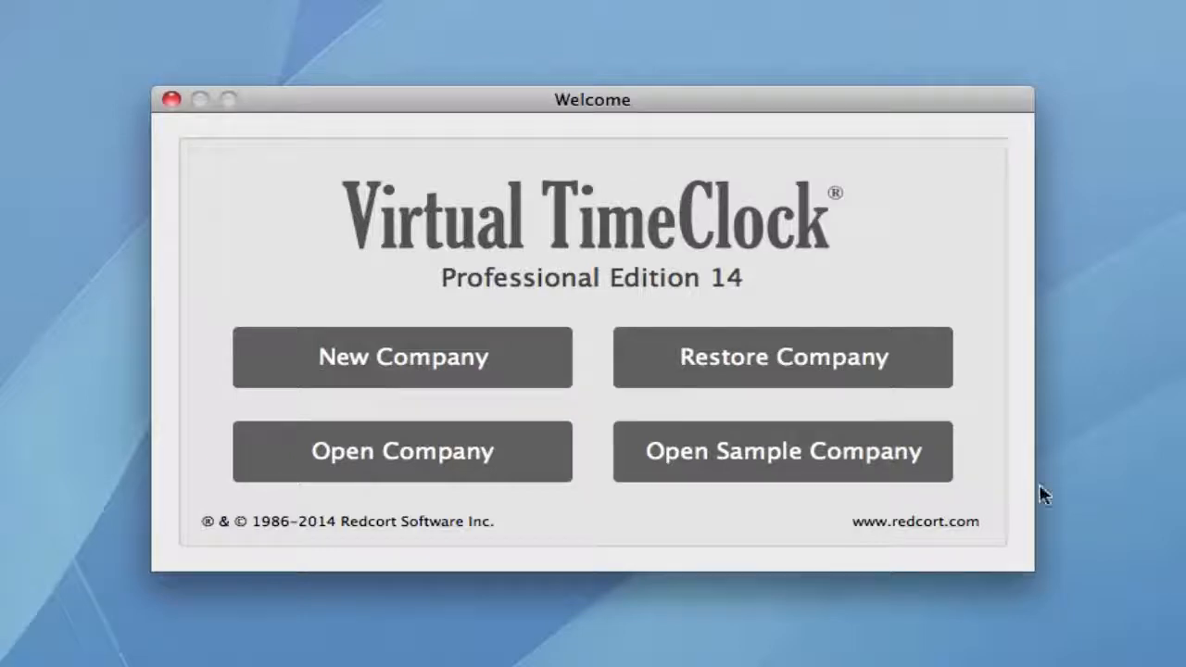
# Create the 'Redcort Software' company with the administrator's first and last name and a verified password.
pyautogui.click(532, 373)
pyautogui.write('Red')
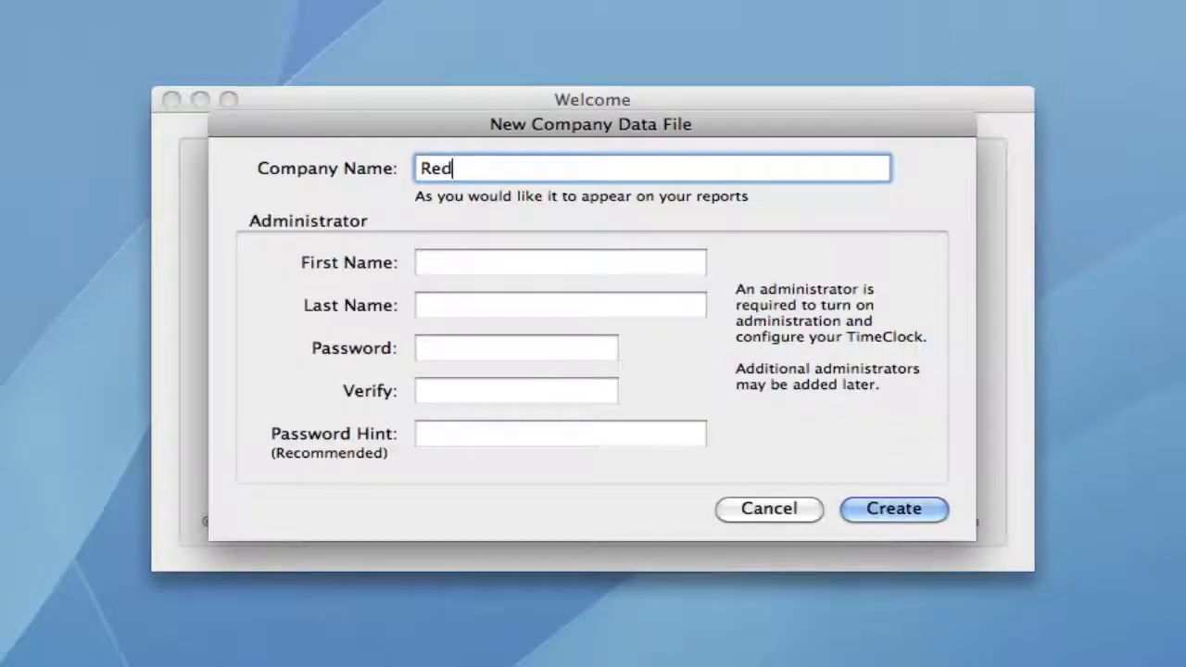
pyautogui.write('cort Software')
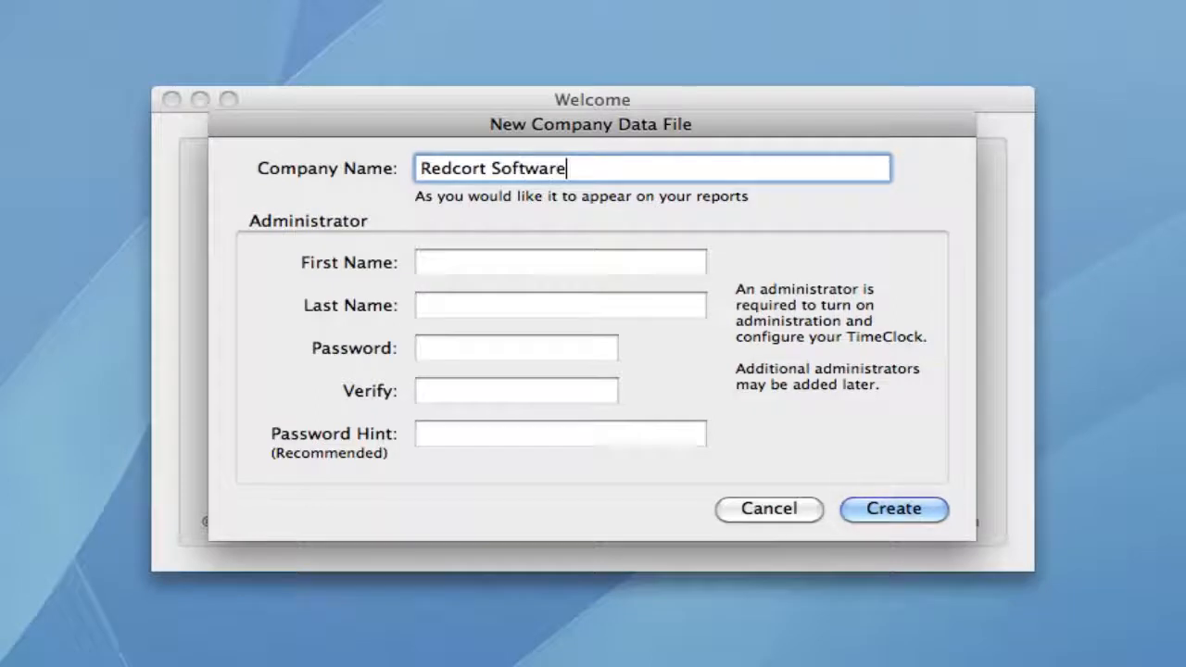
pyautogui.press('Tab')
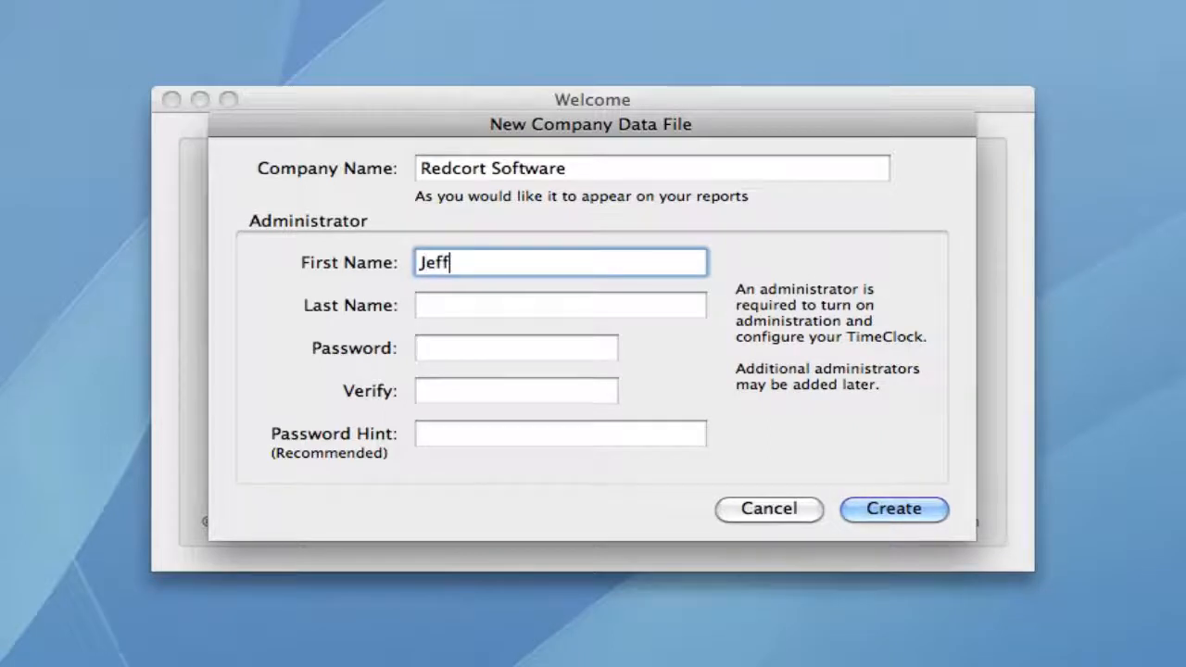
pyautogui.press('Tab')
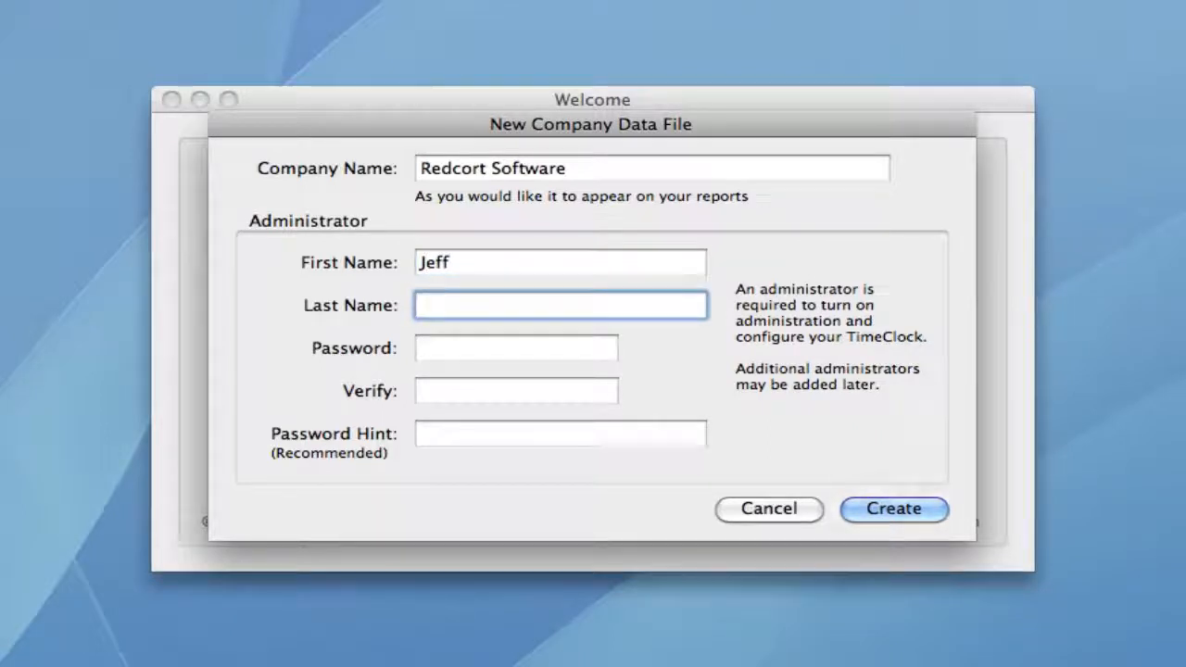
pyautogui.press('Tab')
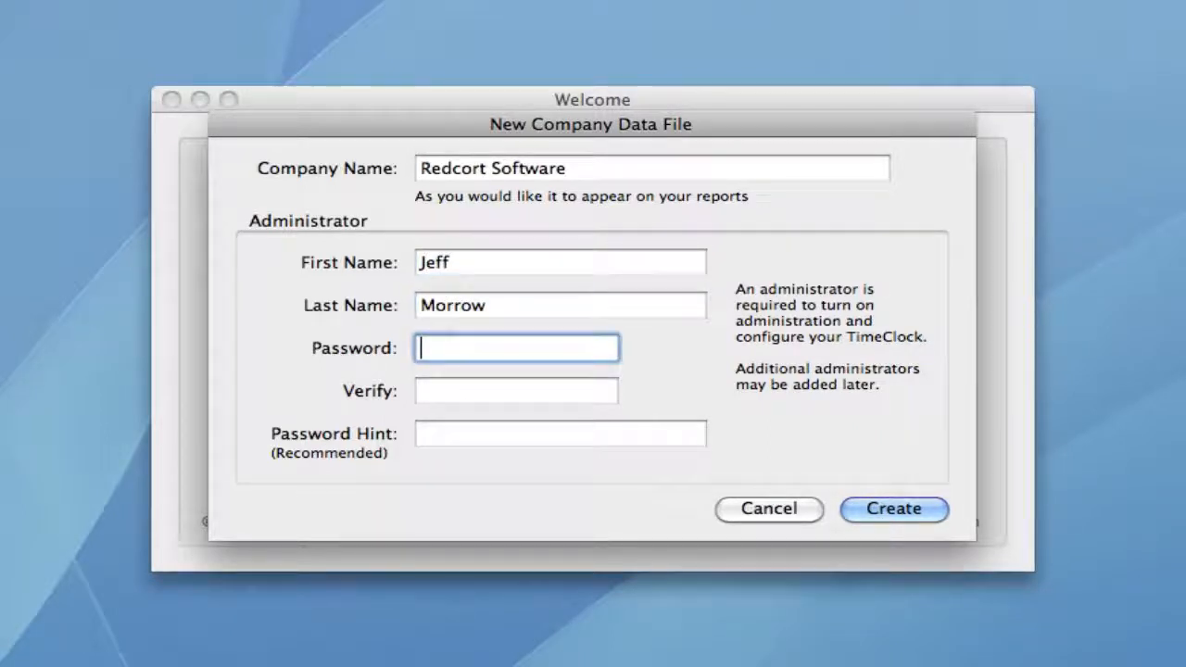
pyautogui.write('1234')
pyautogui.press('Tab')
pyautogui.write('1234')
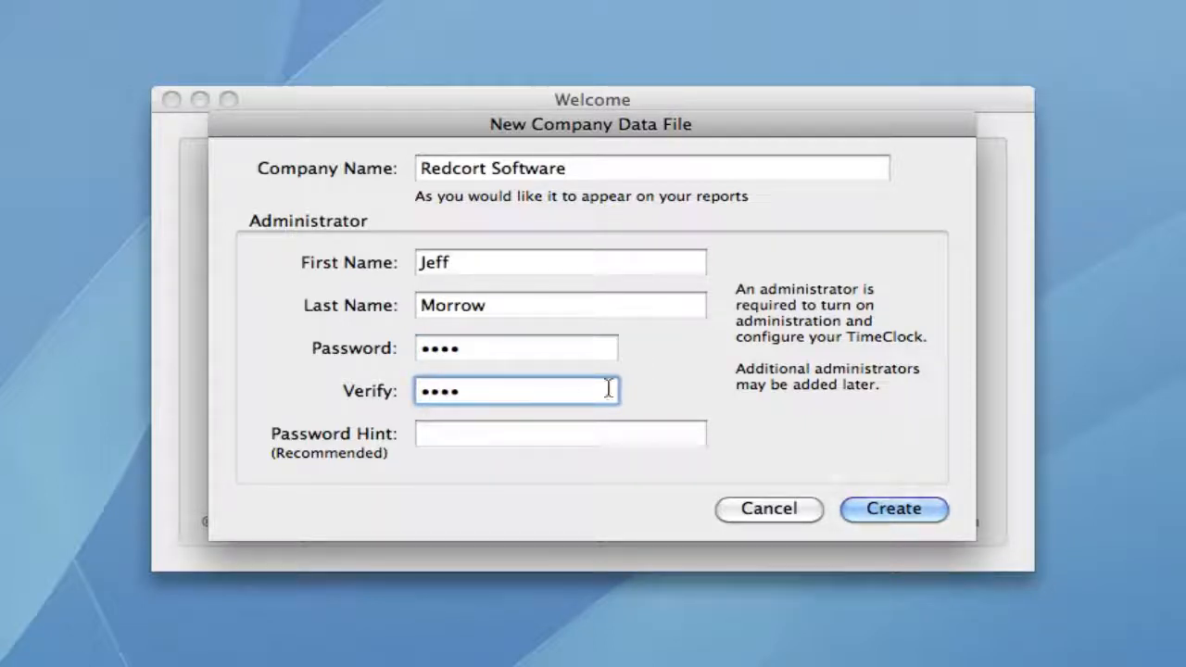
pyautogui.click(889, 513)
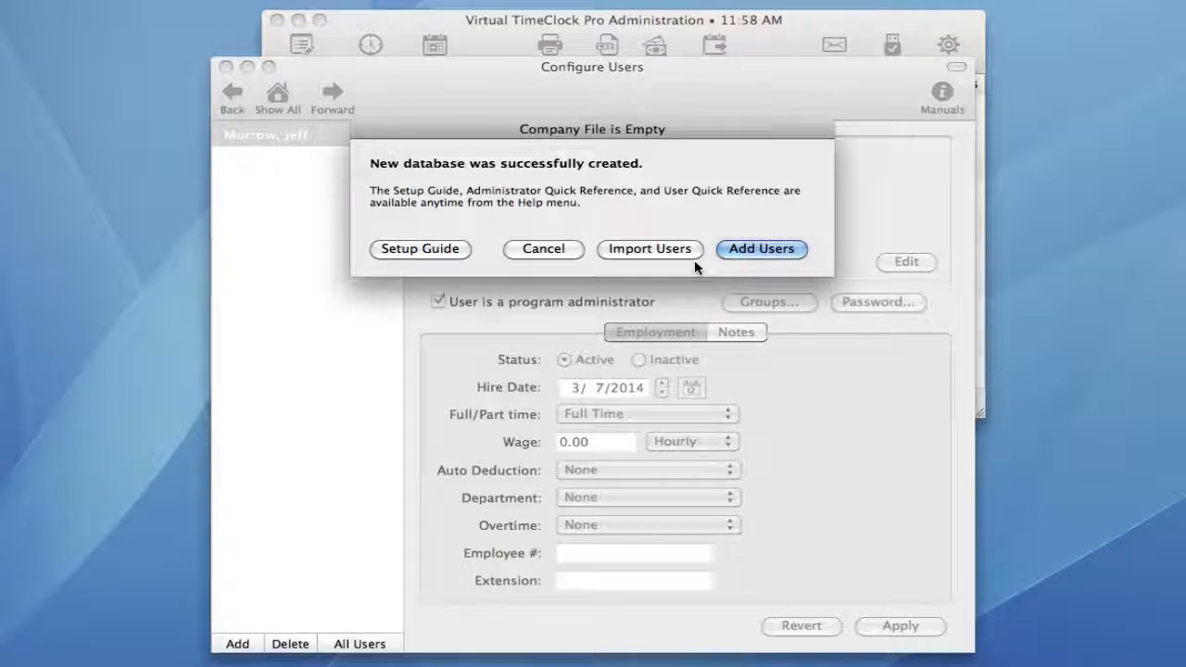
# Add an employee by first and last name, save, and return to the overview.
pyautogui.click(745, 250)
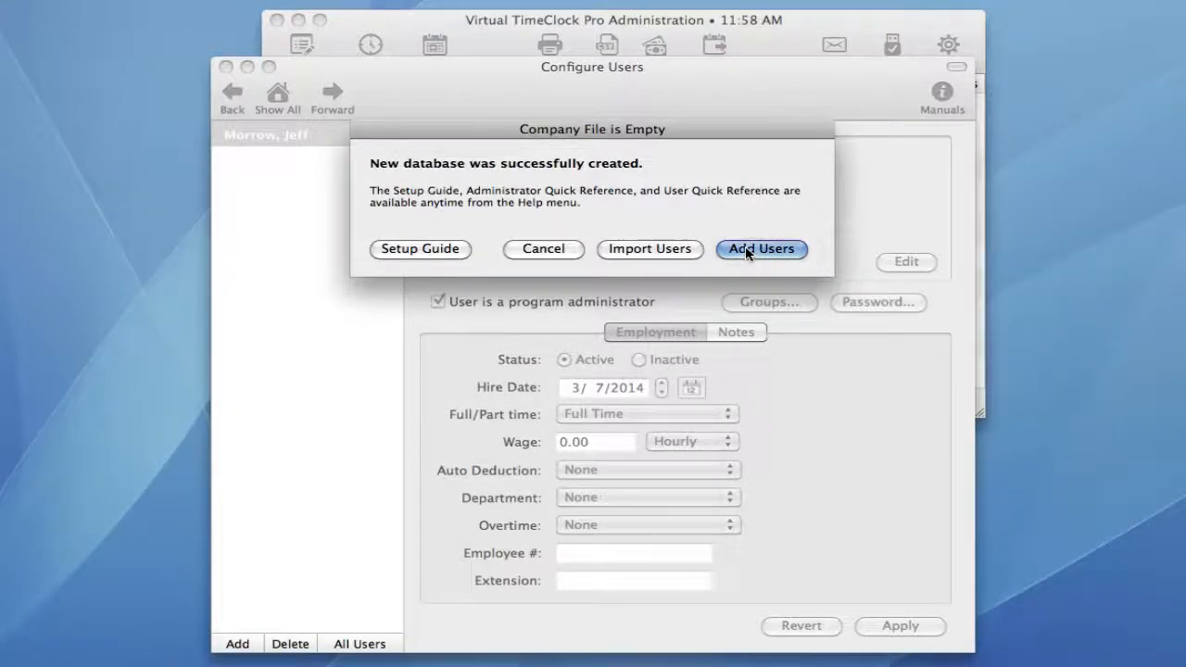
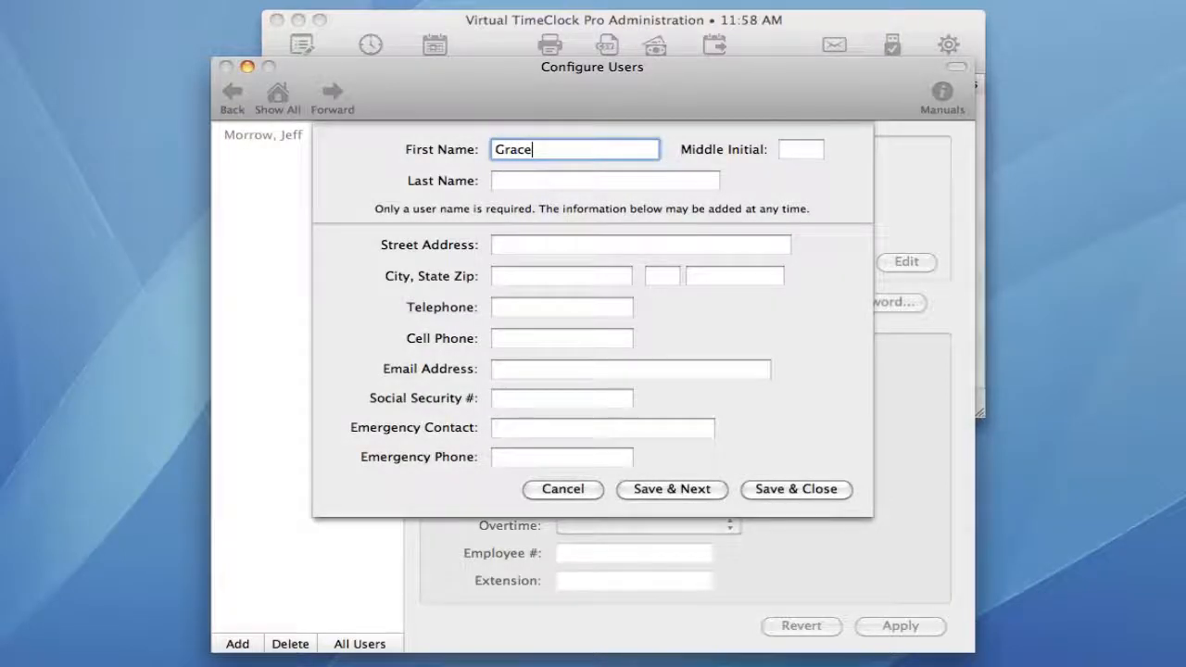
pyautogui.press('Tab')
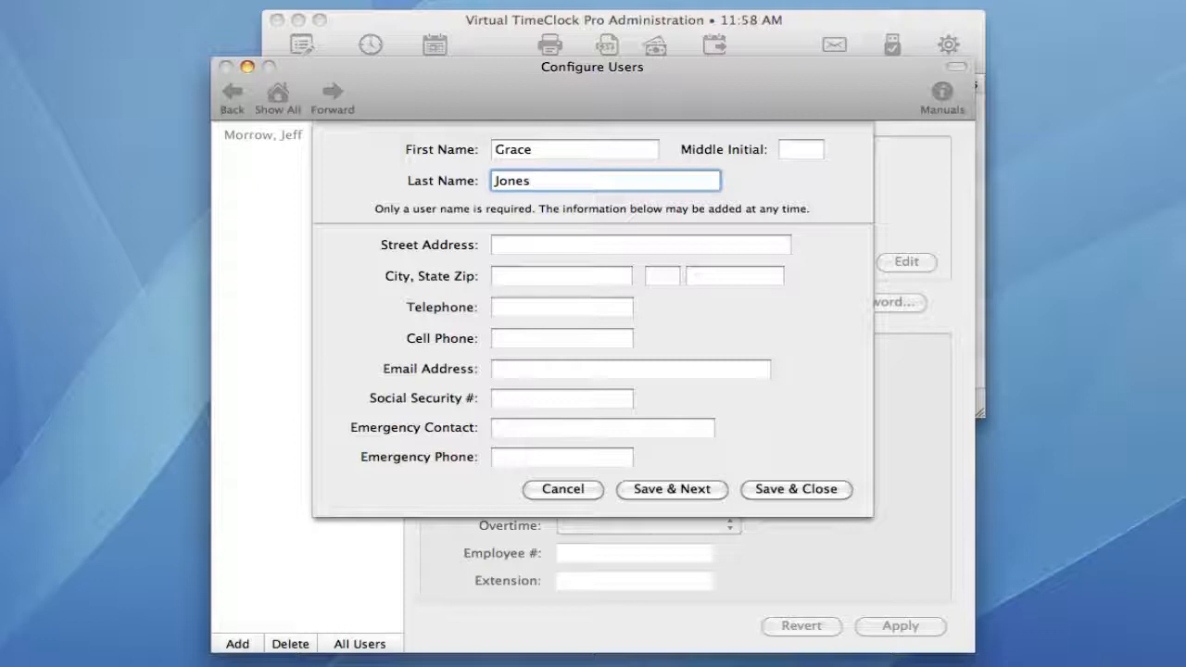
pyautogui.click(765, 488)
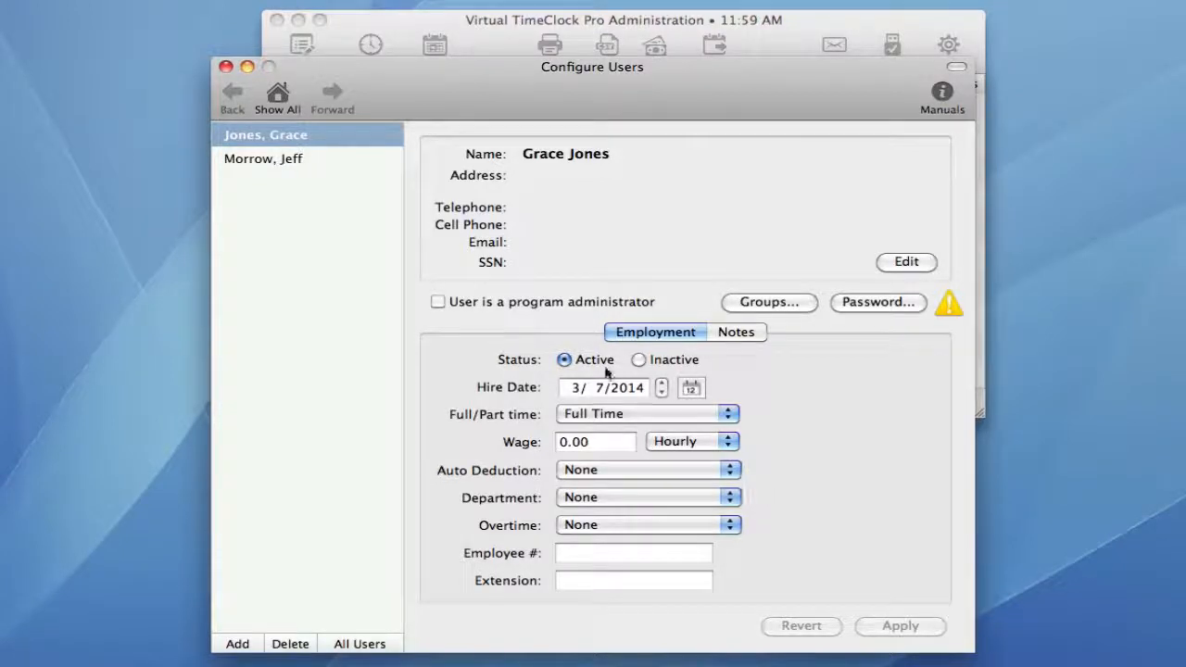
pyautogui.click(280, 98)
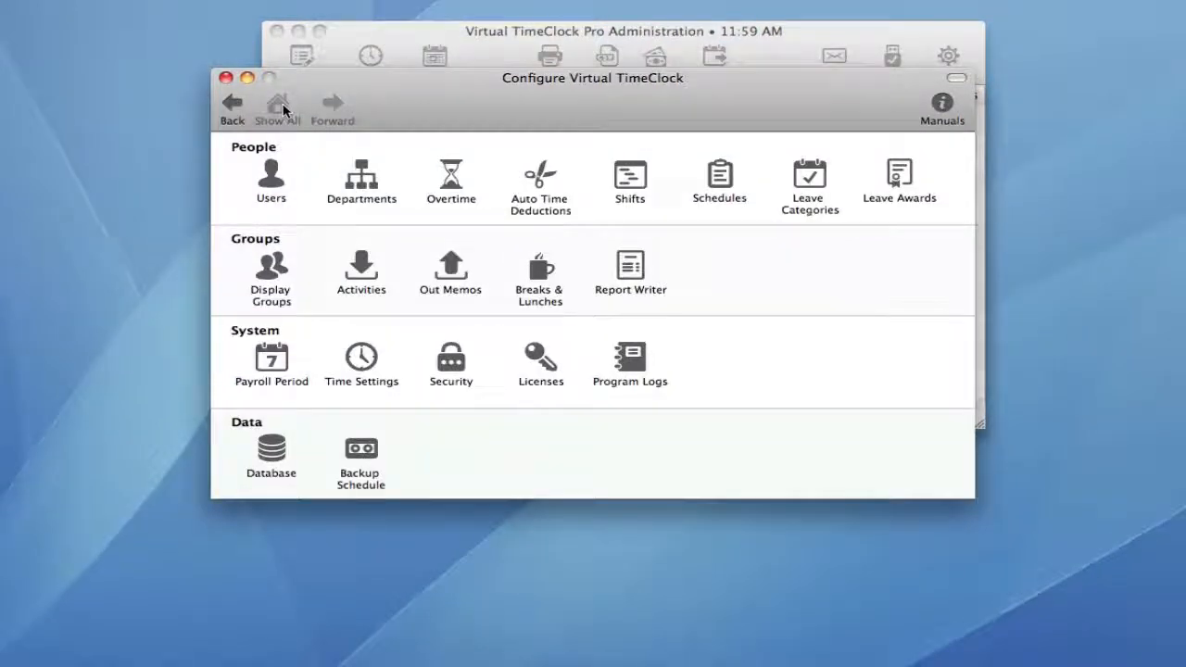
# Assign the new employee and the administrator to the Weekly Only overtime rule.
pyautogui.click(452, 176)
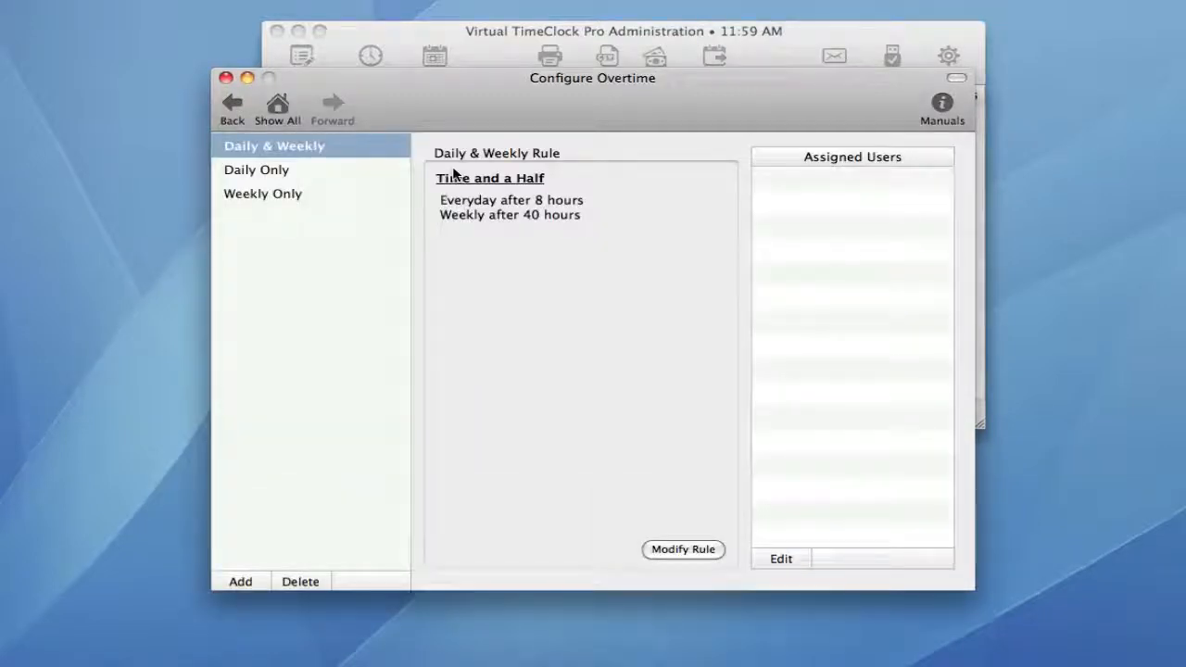
pyautogui.click(286, 197)
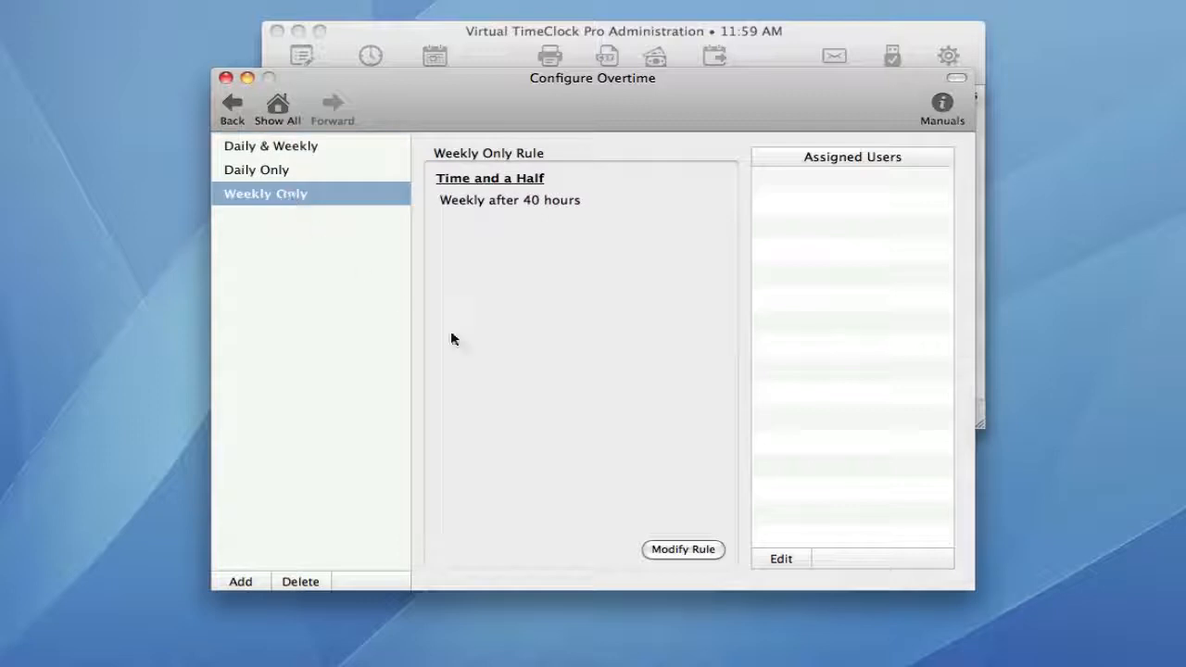
pyautogui.click(783, 559)
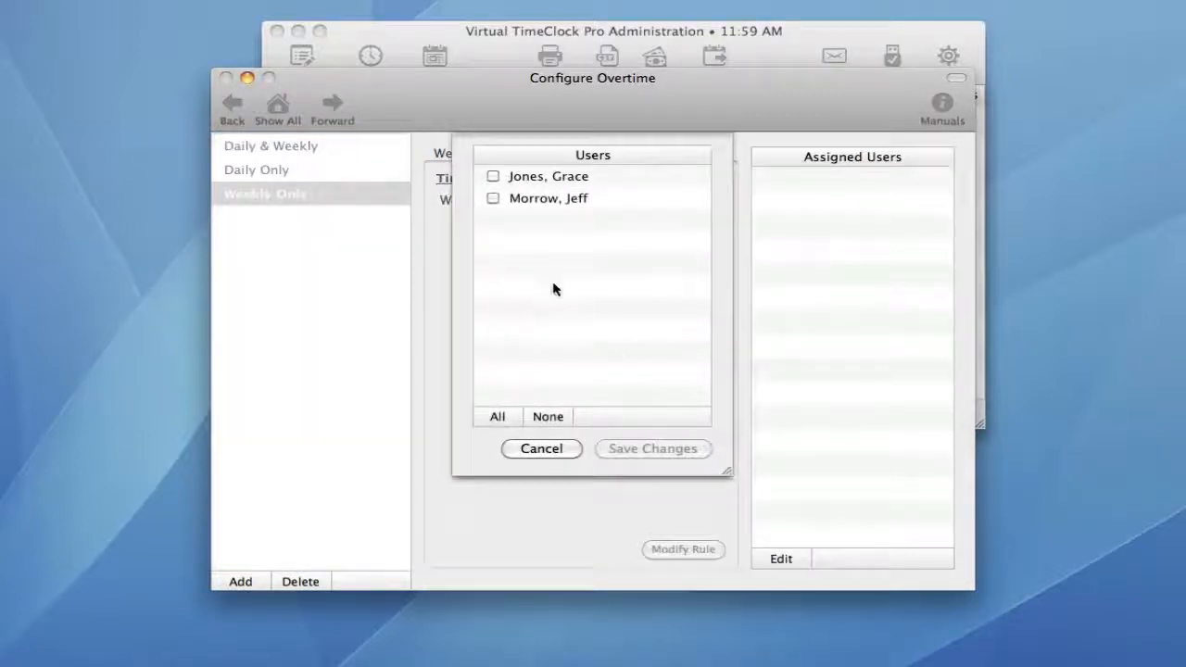
pyautogui.click(493, 178)
pyautogui.click(493, 198)
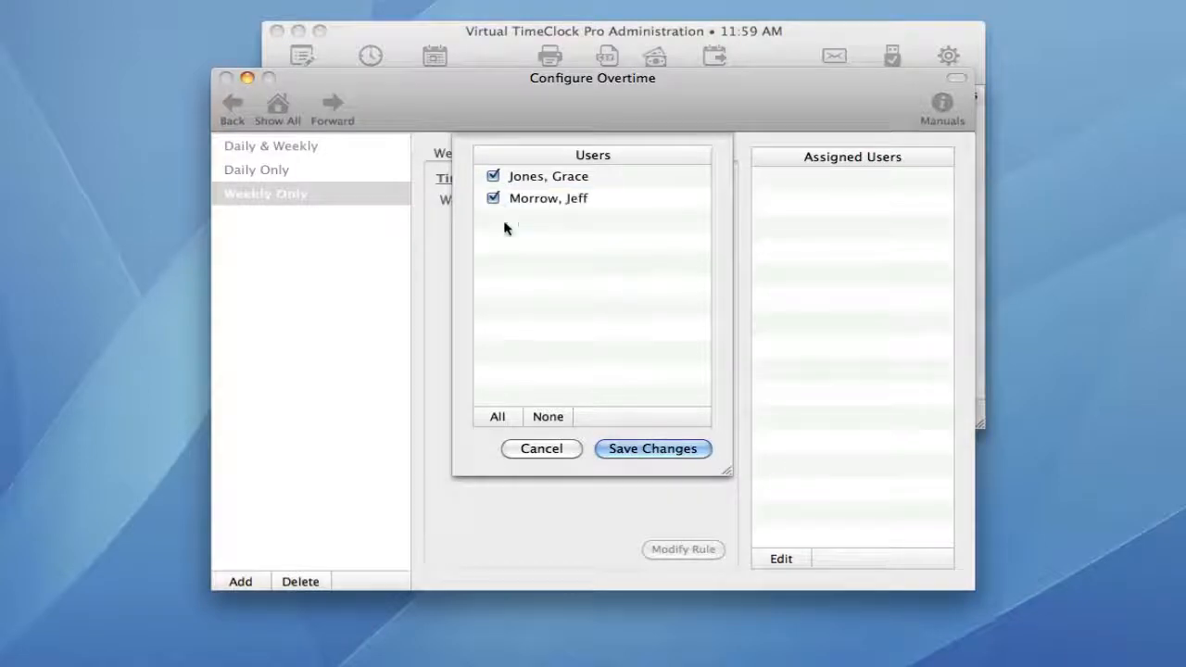
pyautogui.click(648, 448)
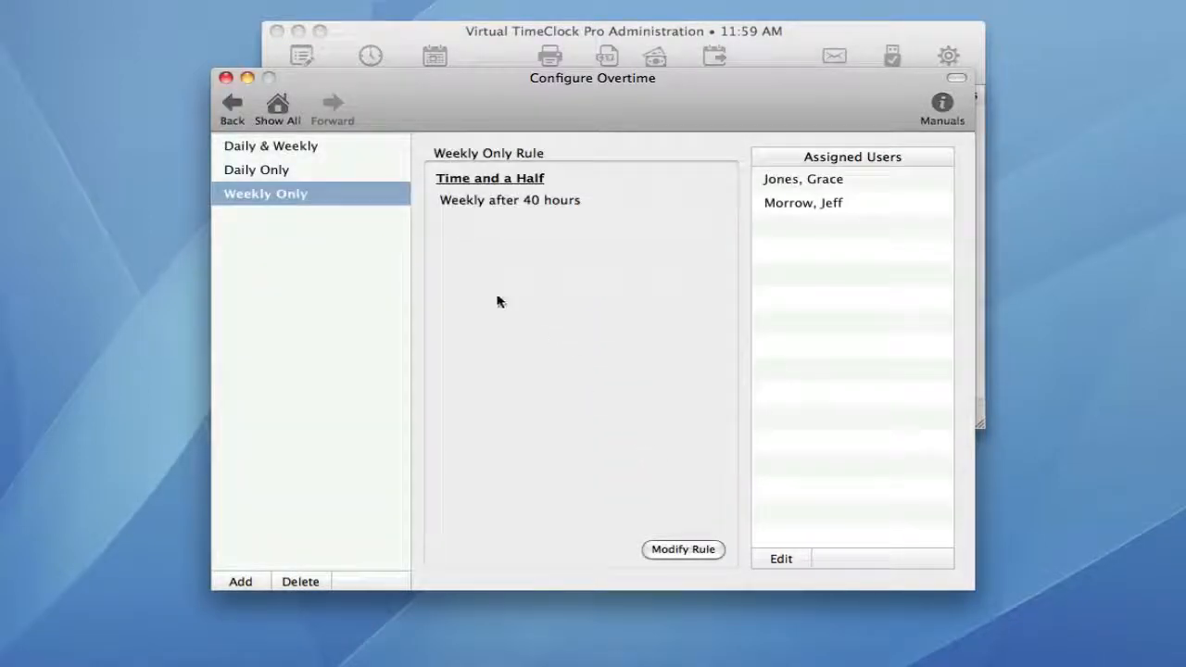
pyautogui.click(289, 102)
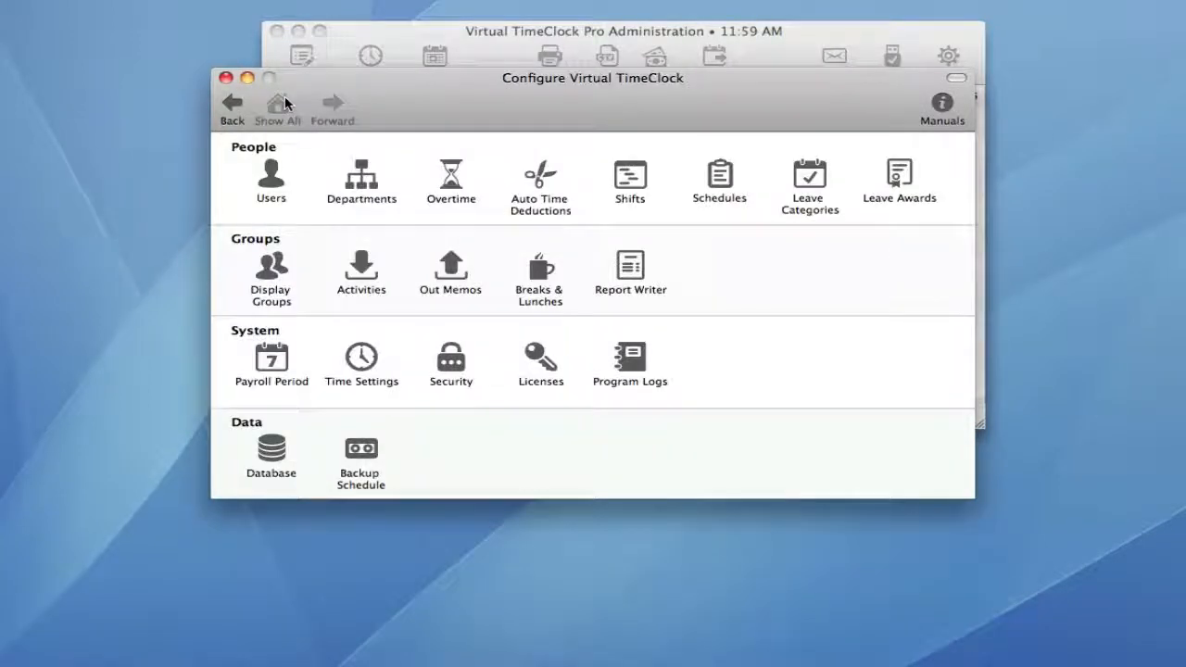
pyautogui.click(355, 268)
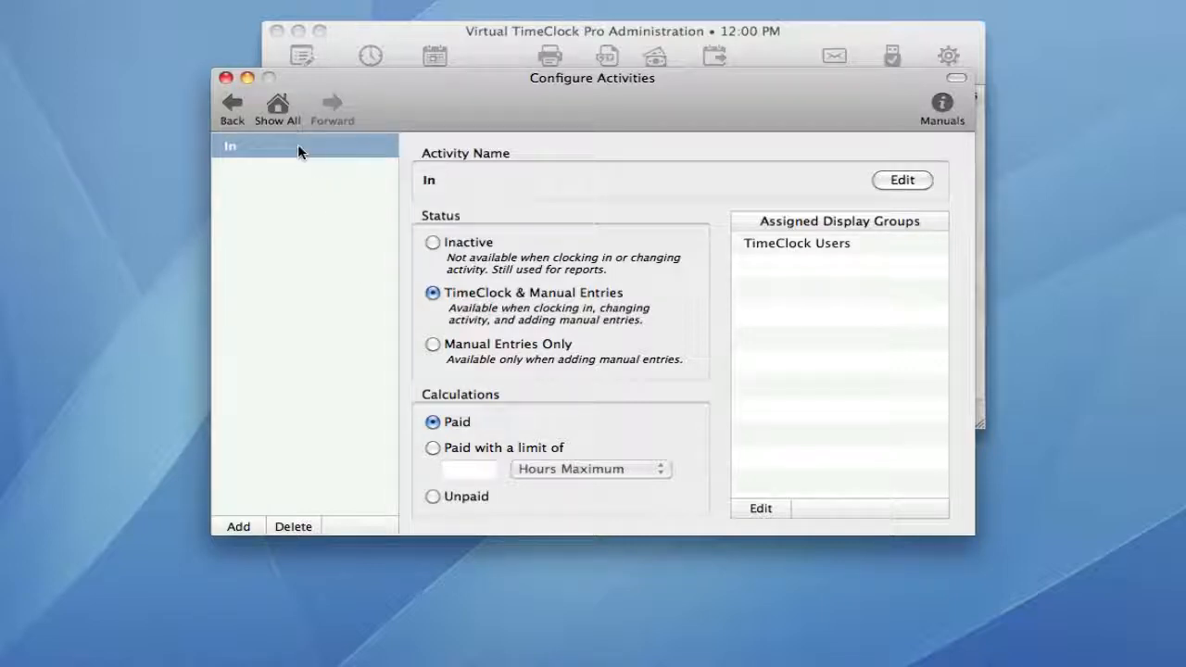
pyautogui.click(278, 108)
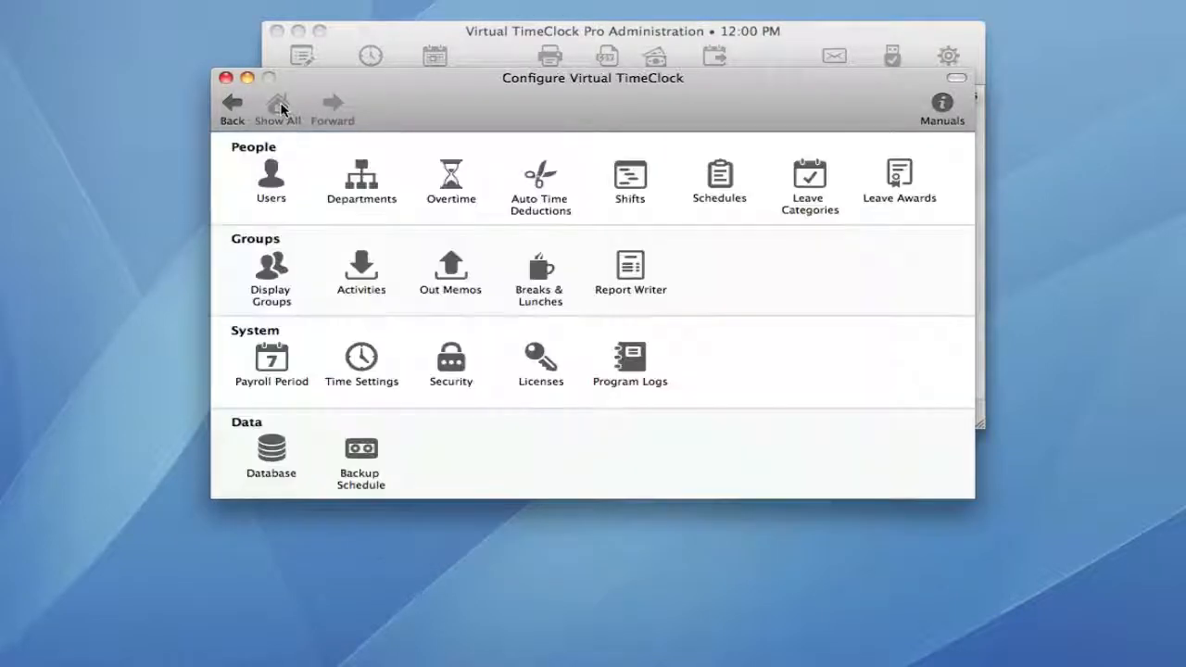
pyautogui.click(274, 276)
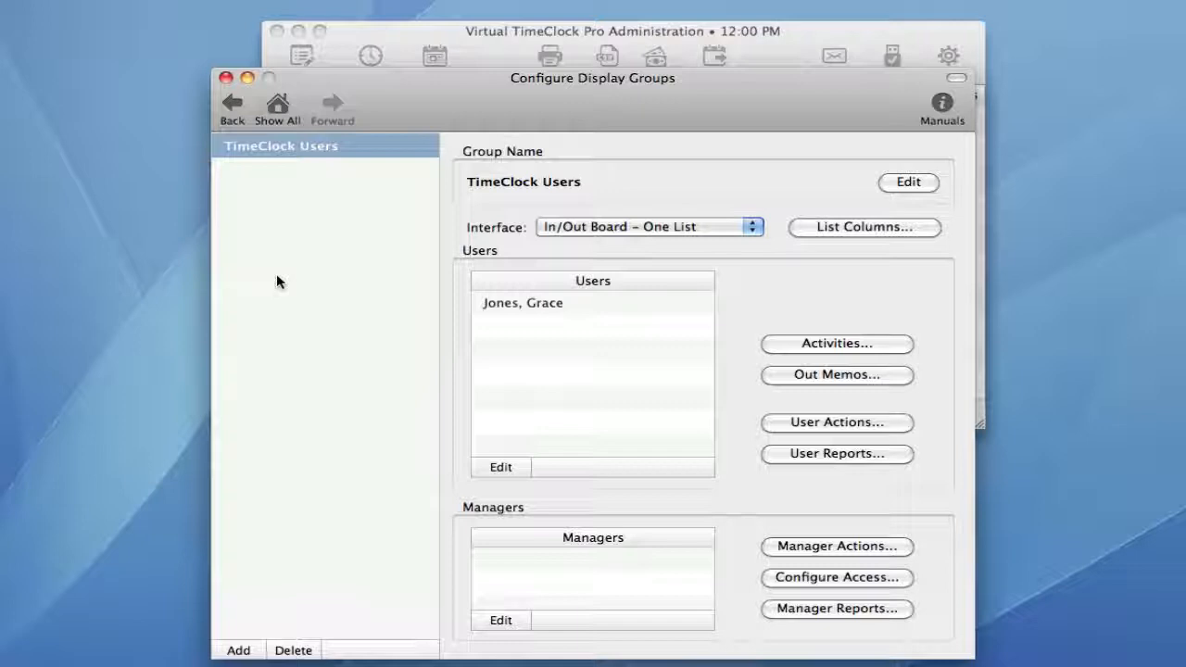
pyautogui.click(752, 227)
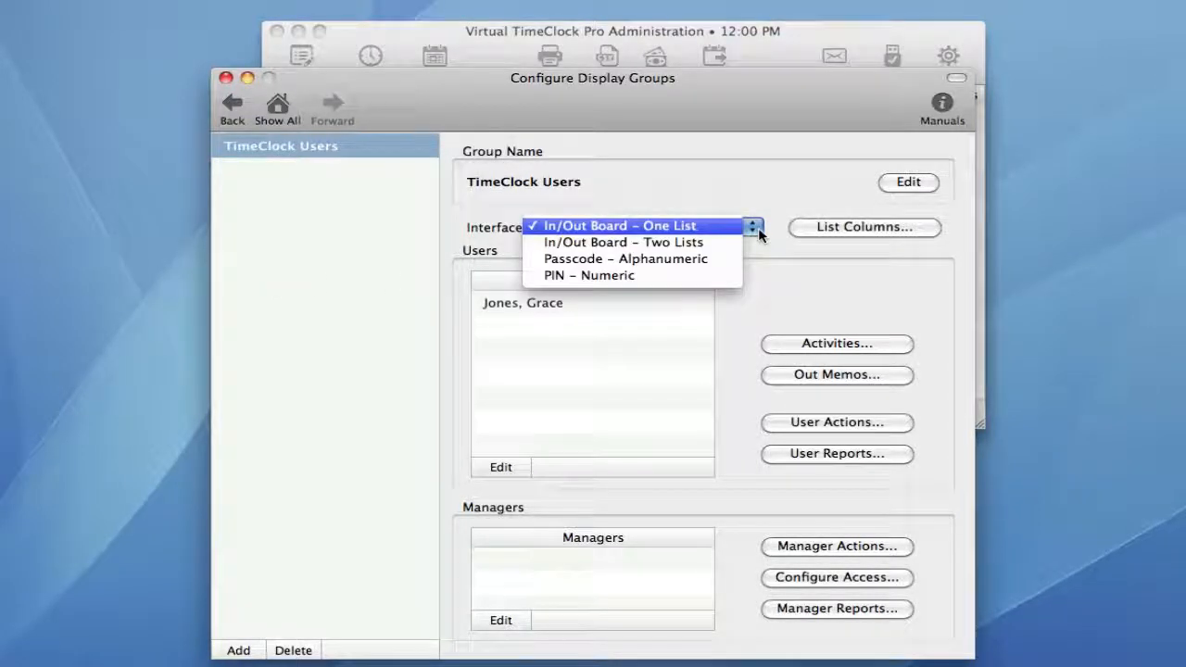
pyautogui.click(853, 424)
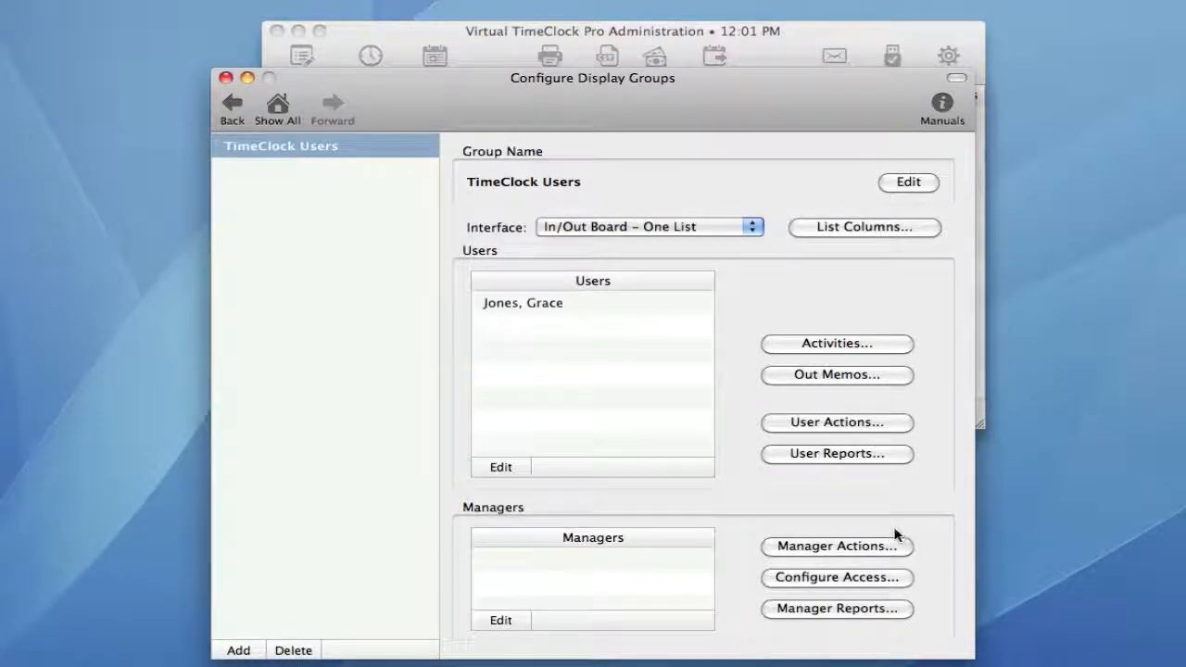
pyautogui.click(277, 108)
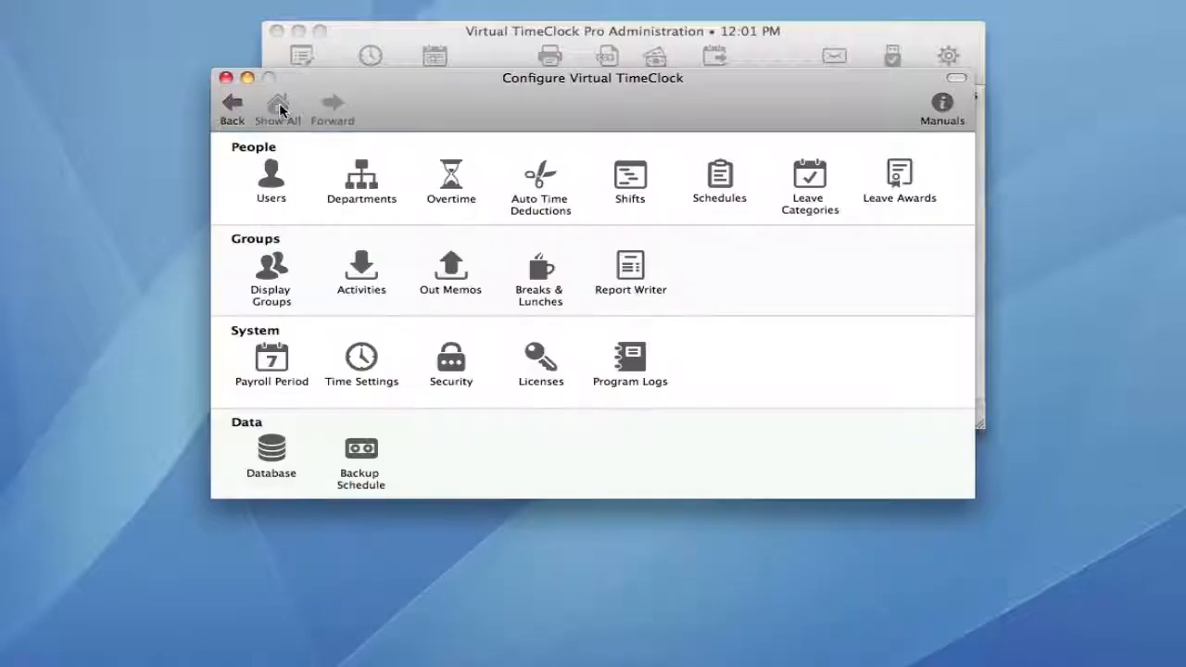
pyautogui.click(273, 360)
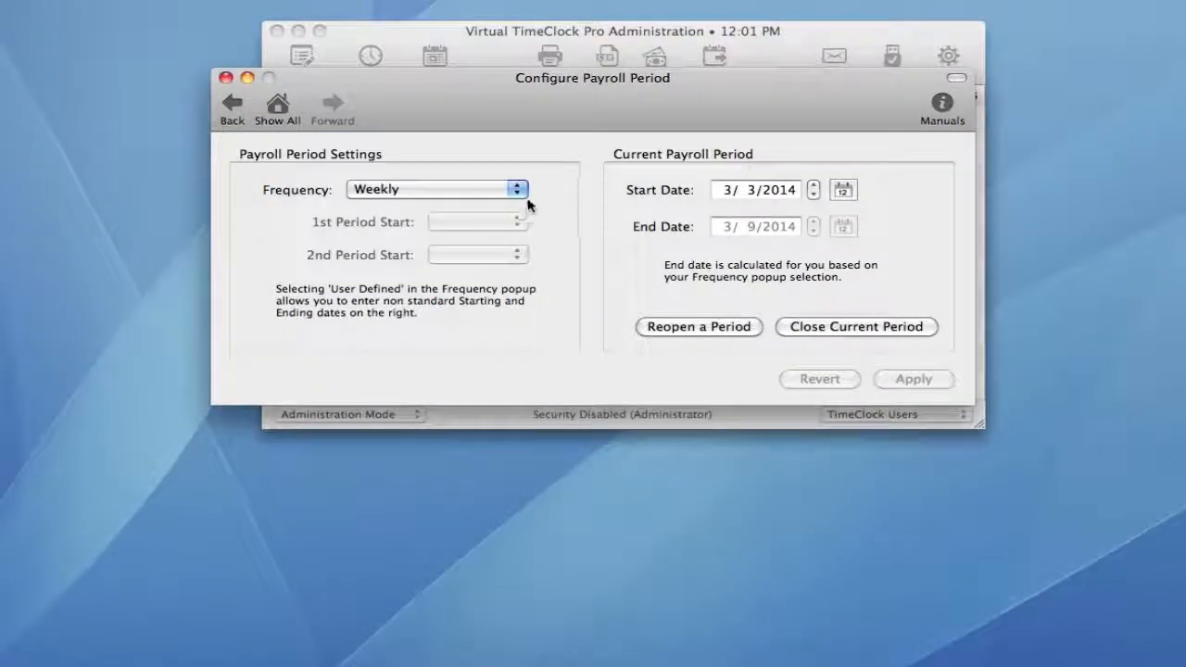
pyautogui.click(518, 191)
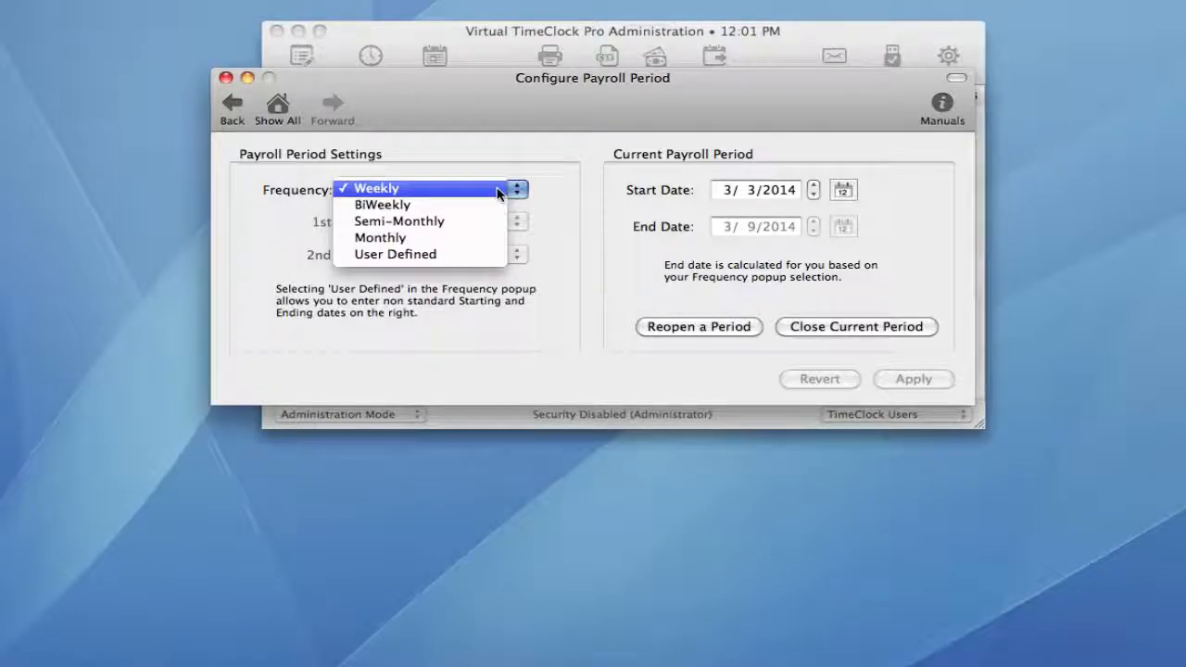
pyautogui.click(498, 192)
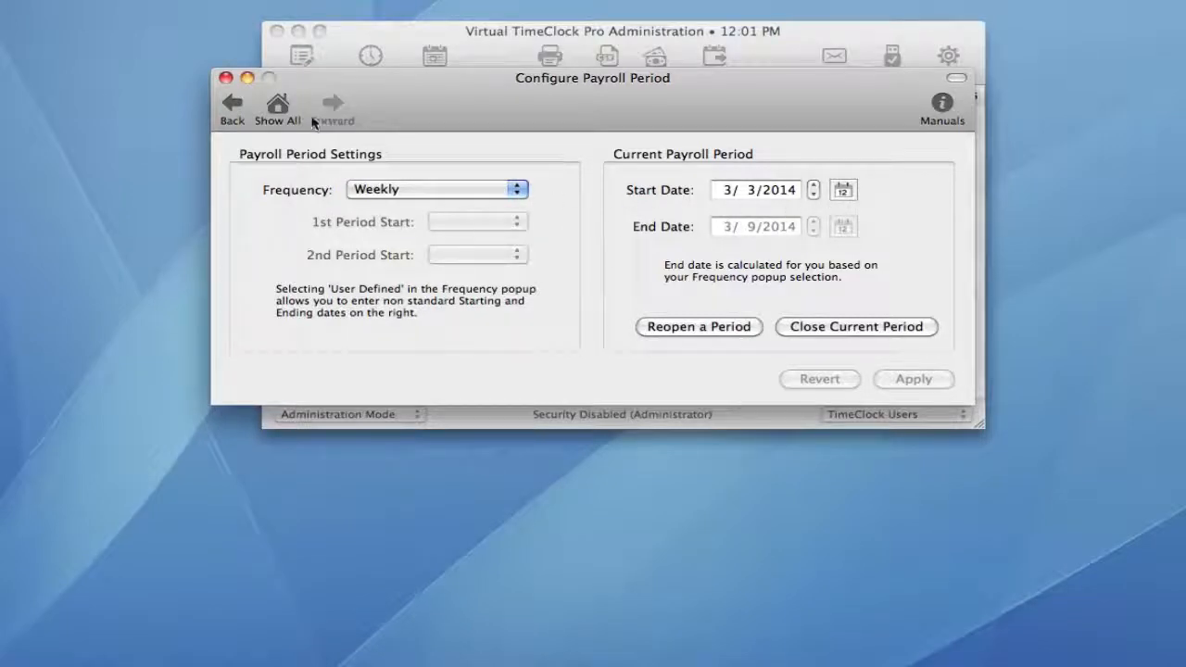
pyautogui.click(280, 108)
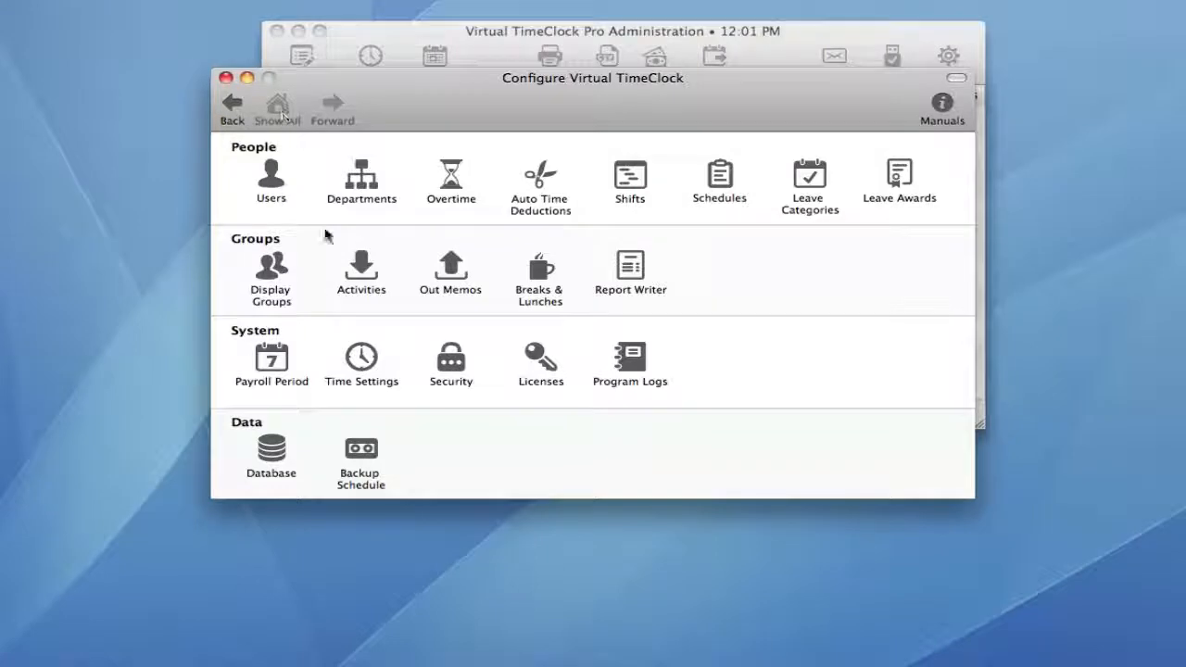
pyautogui.click(367, 357)
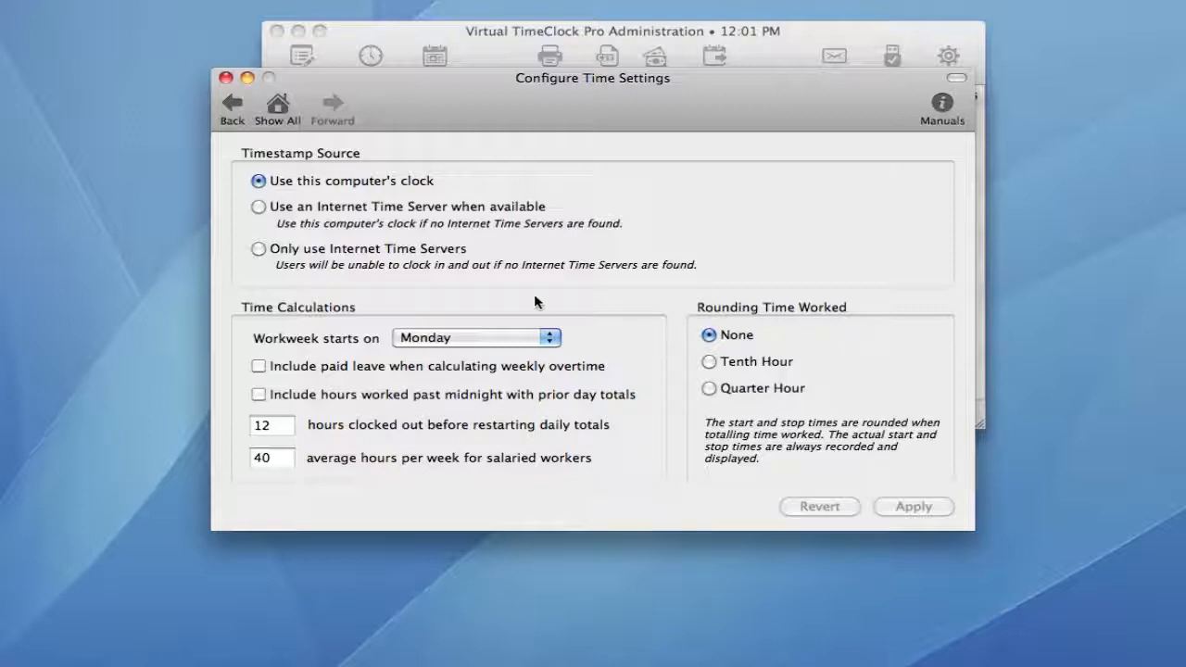
pyautogui.click(288, 108)
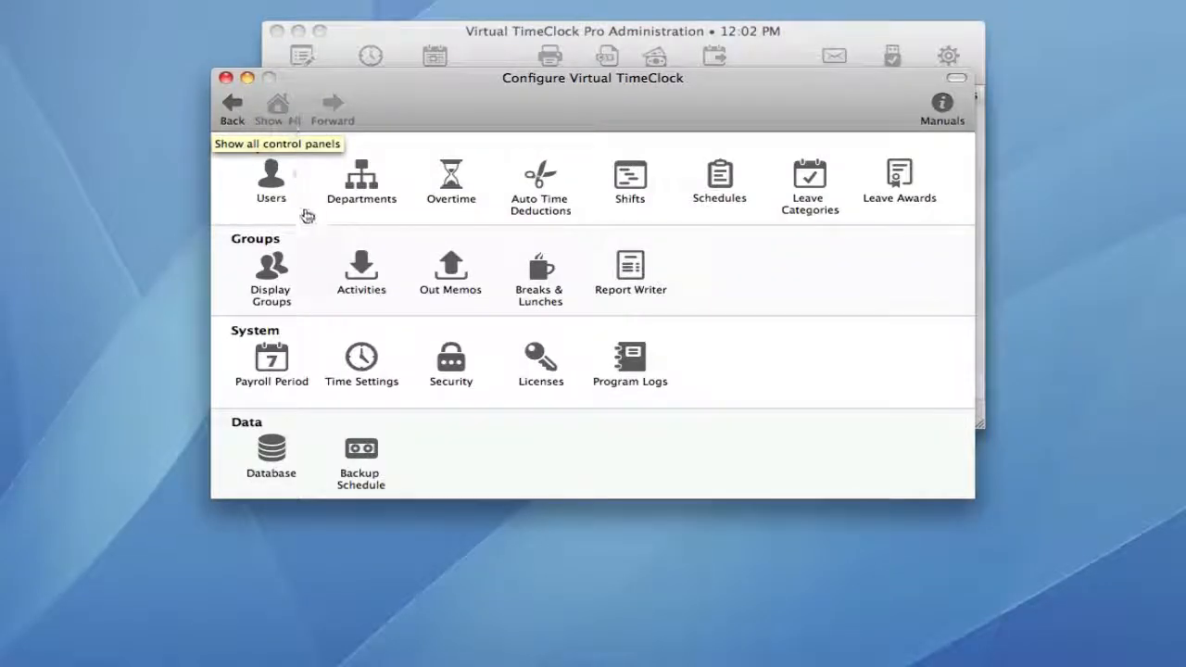
# Check the Backup Schedule settings, then close the configuration window to reach Administration.
pyautogui.click(359, 454)
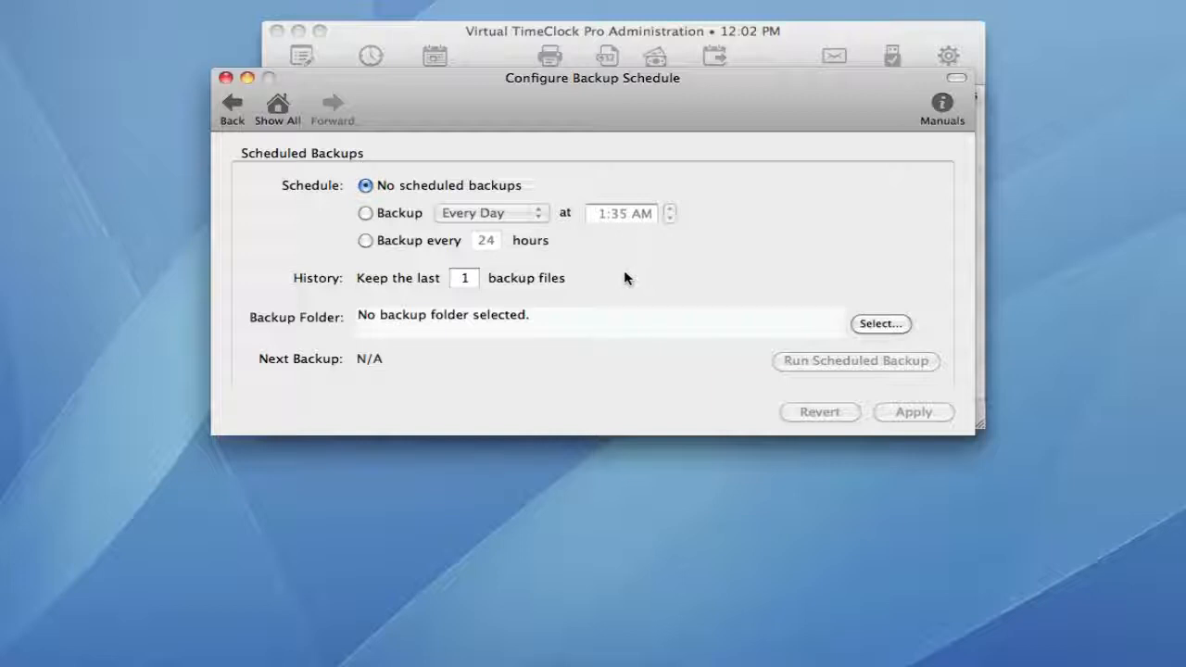
pyautogui.click(279, 109)
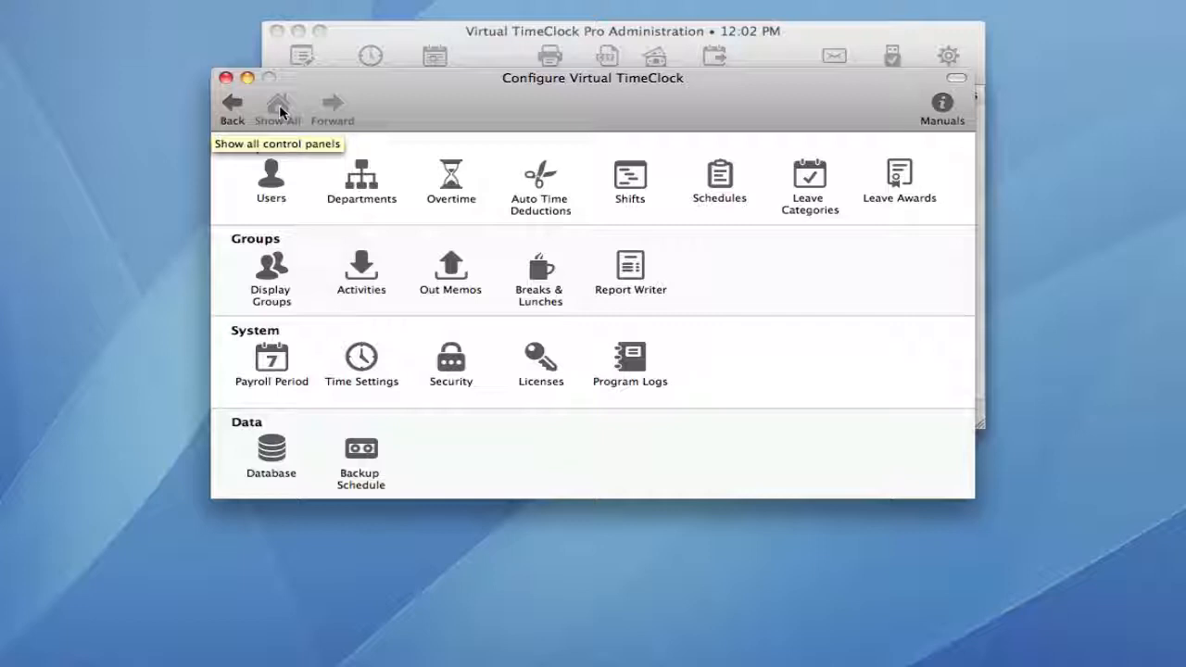
pyautogui.click(225, 81)
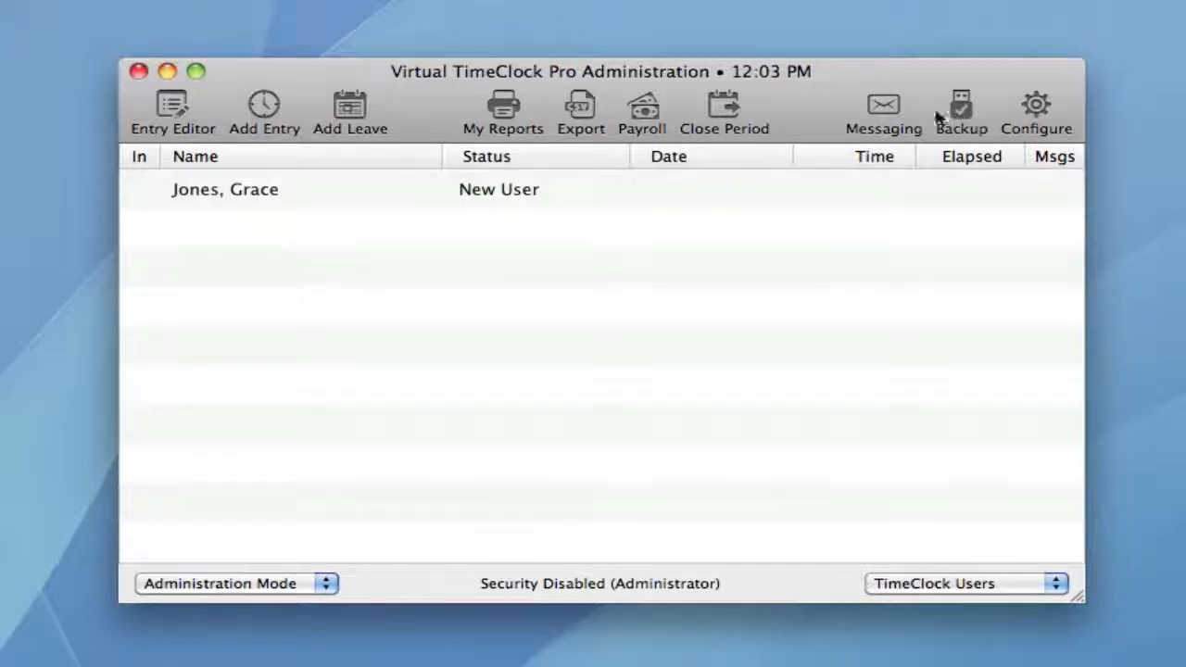
# Switch the time clock from Administration Mode to User Mode.
pyautogui.click(328, 582)
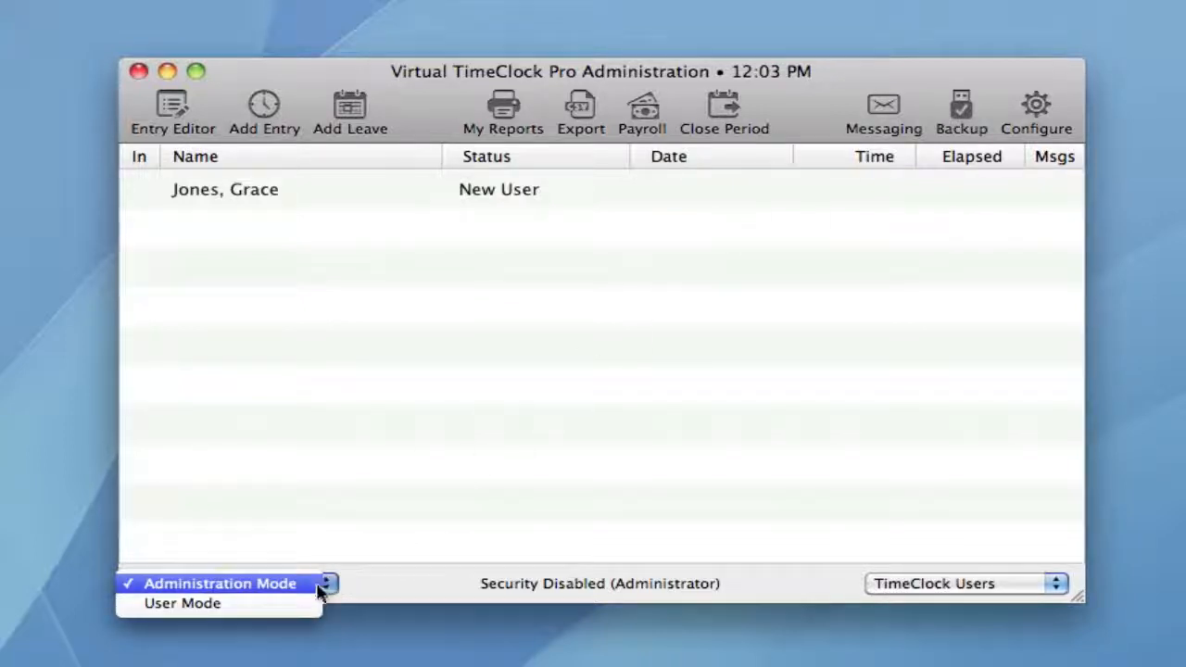
pyautogui.click(306, 604)
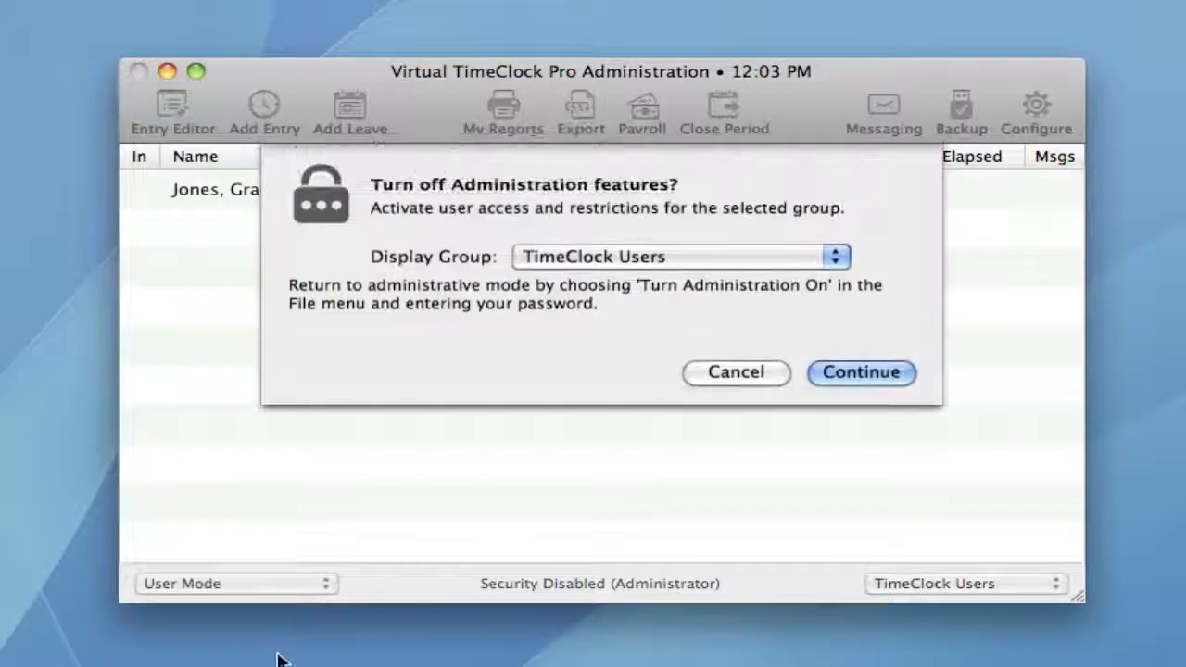
pyautogui.click(862, 372)
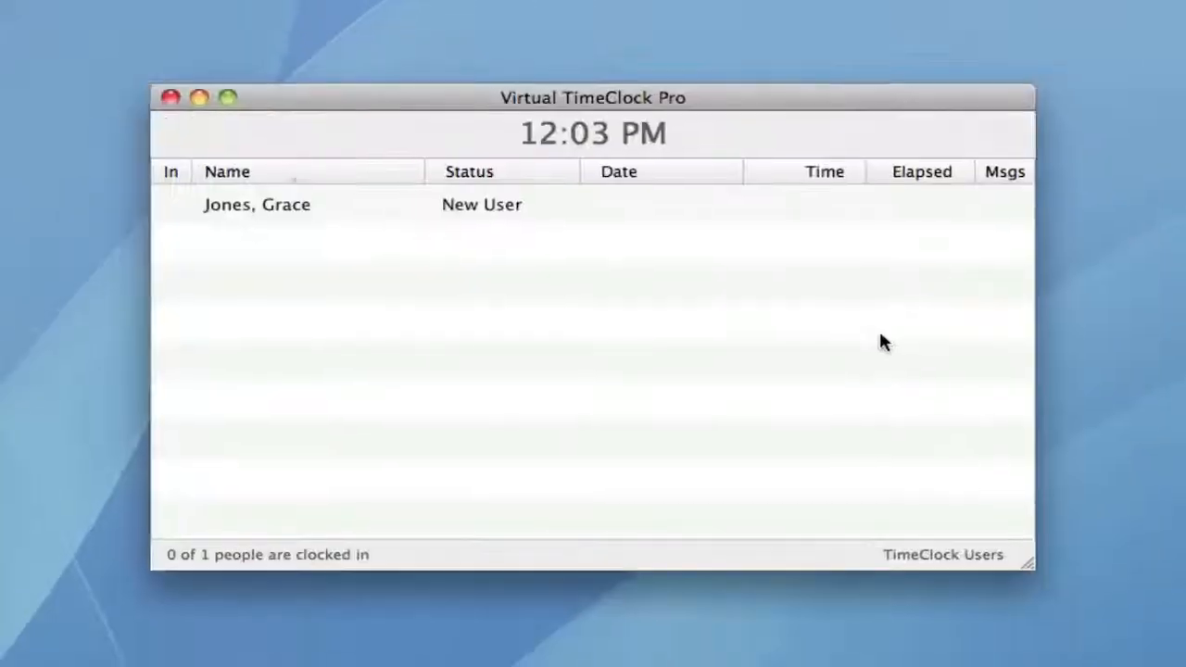
# Give the employee a verified password and clock them in.
pyautogui.doubleClick(493, 206)
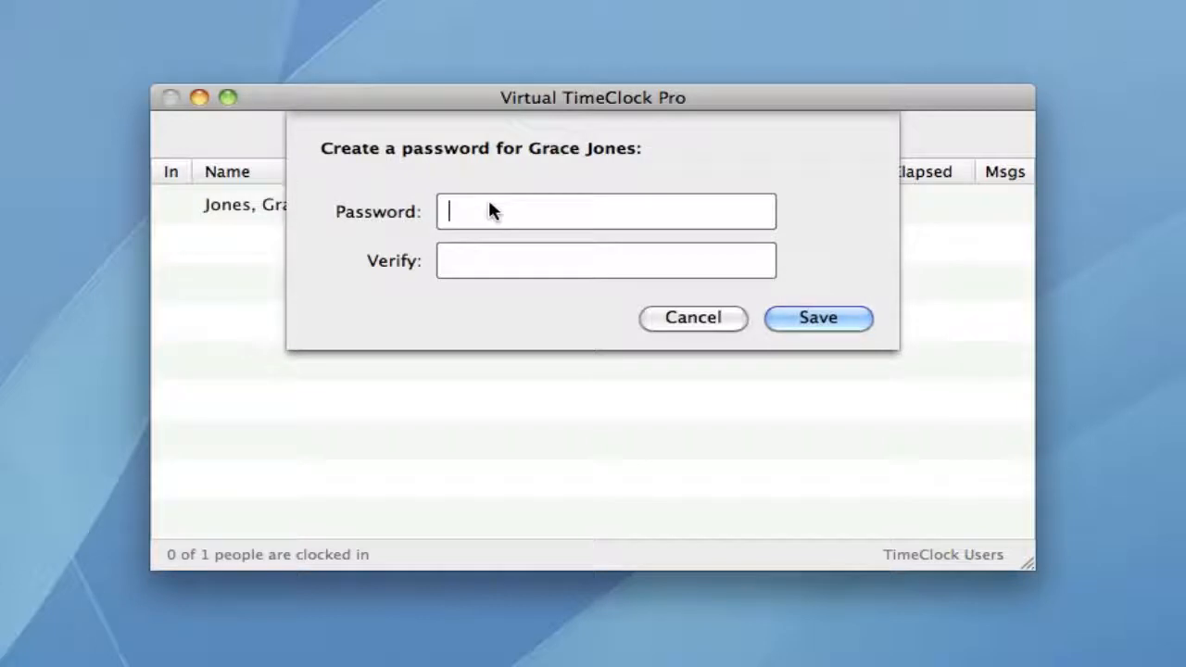
pyautogui.write('*****')
pyautogui.press('Tab')
pyautogui.write('*****')
pyautogui.click(791, 318)
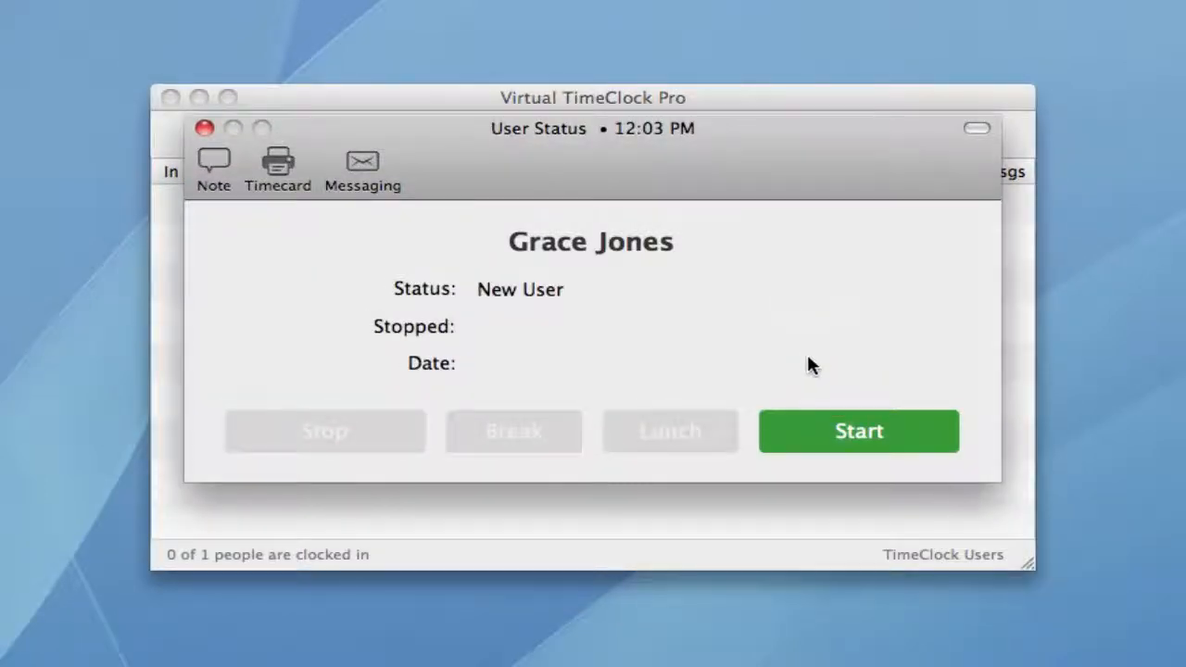
pyautogui.click(820, 434)
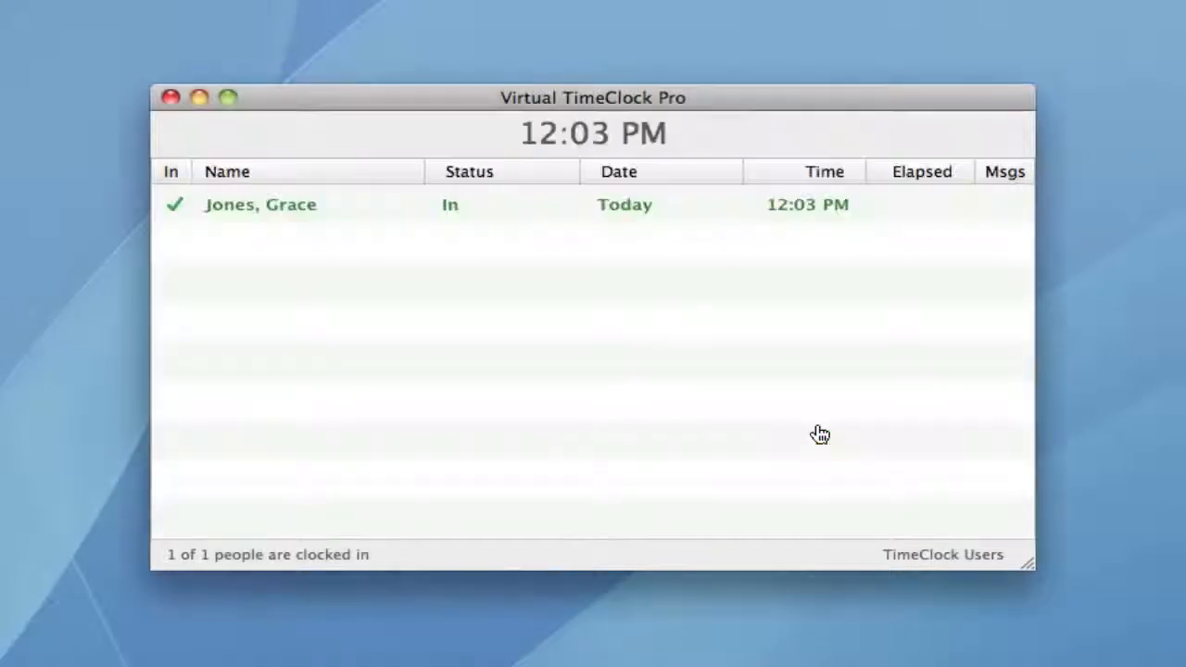